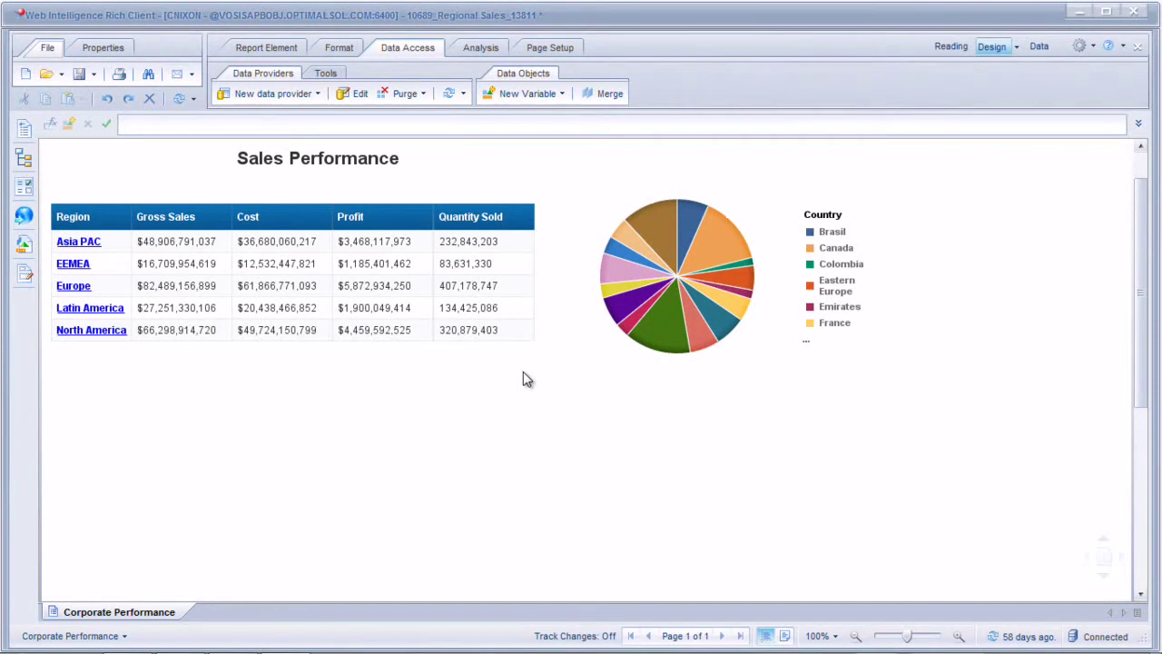
- Examine the column, line, pie, bar, point and other chart types available for insertion into the report
{"action": "left_click", "coordinate": [345, 167]}
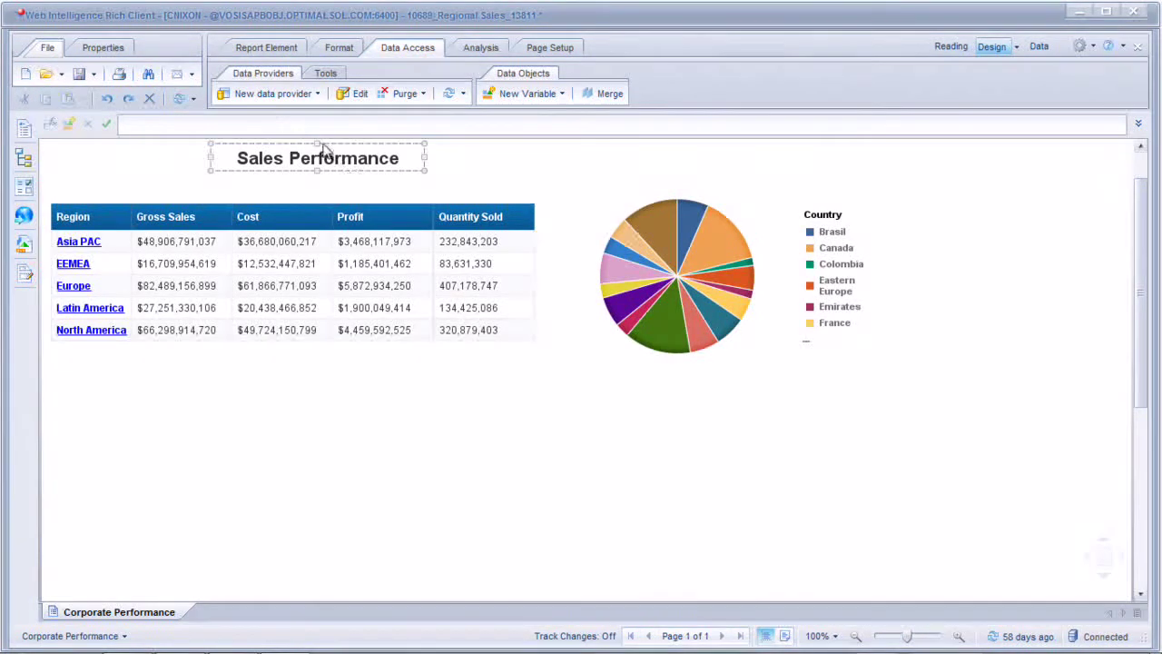
{"action": "left_click", "coordinate": [266, 48]}
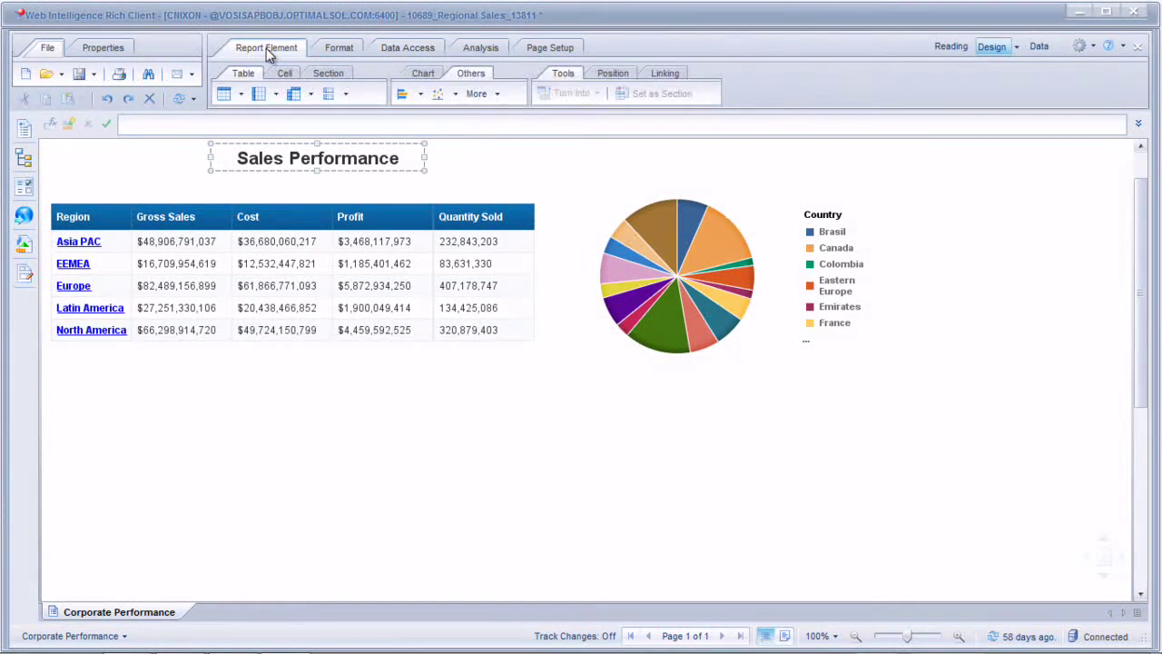
{"action": "left_click", "coordinate": [421, 76]}
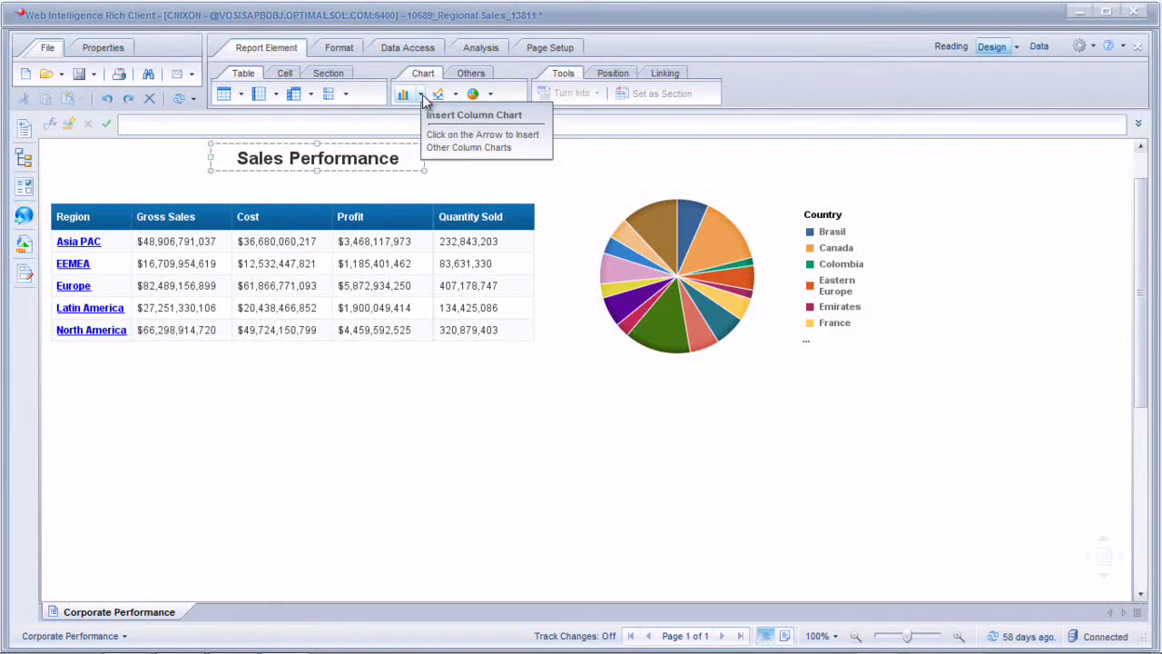
{"action": "left_click", "coordinate": [422, 94]}
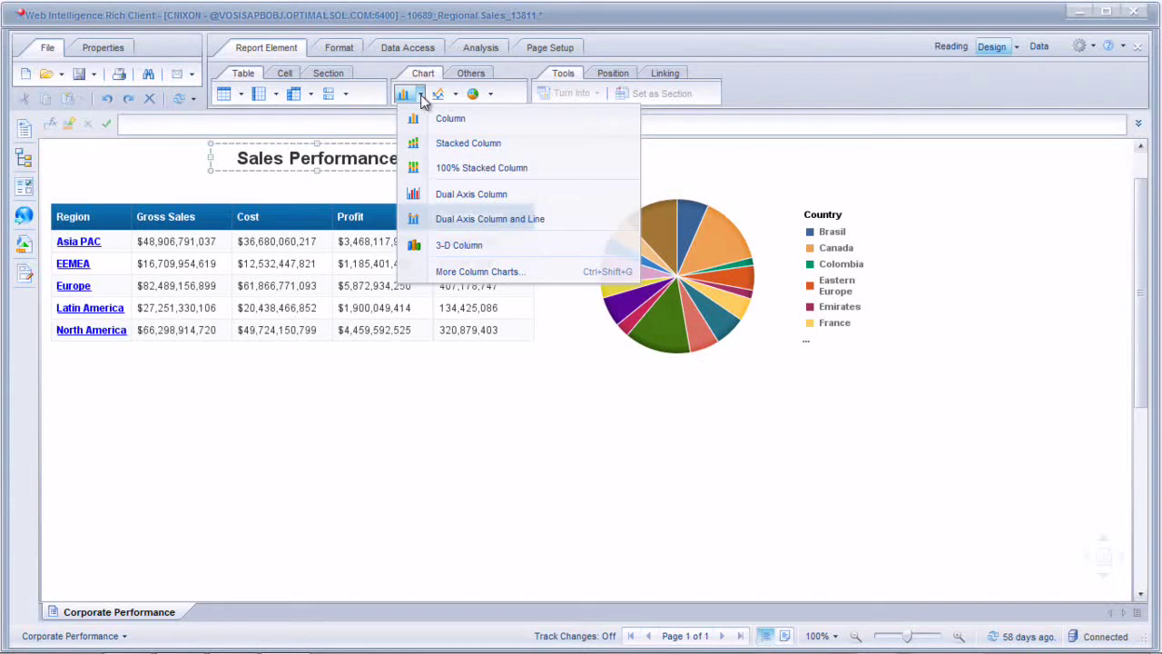
{"action": "left_click", "coordinate": [457, 101]}
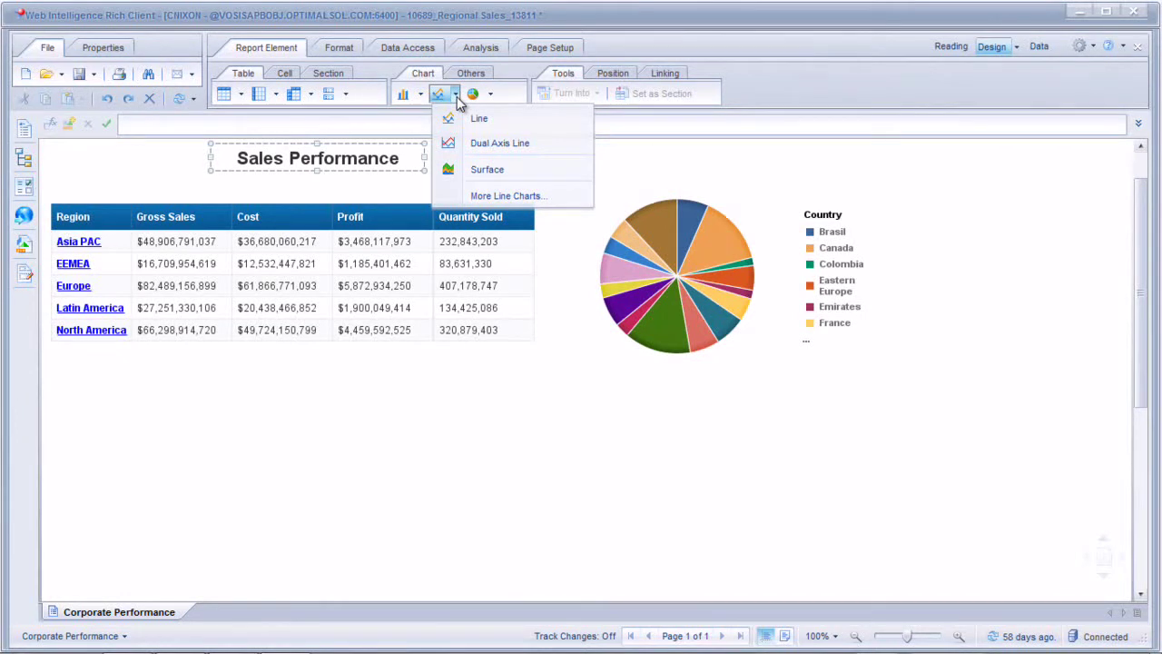
{"action": "left_click", "coordinate": [491, 94]}
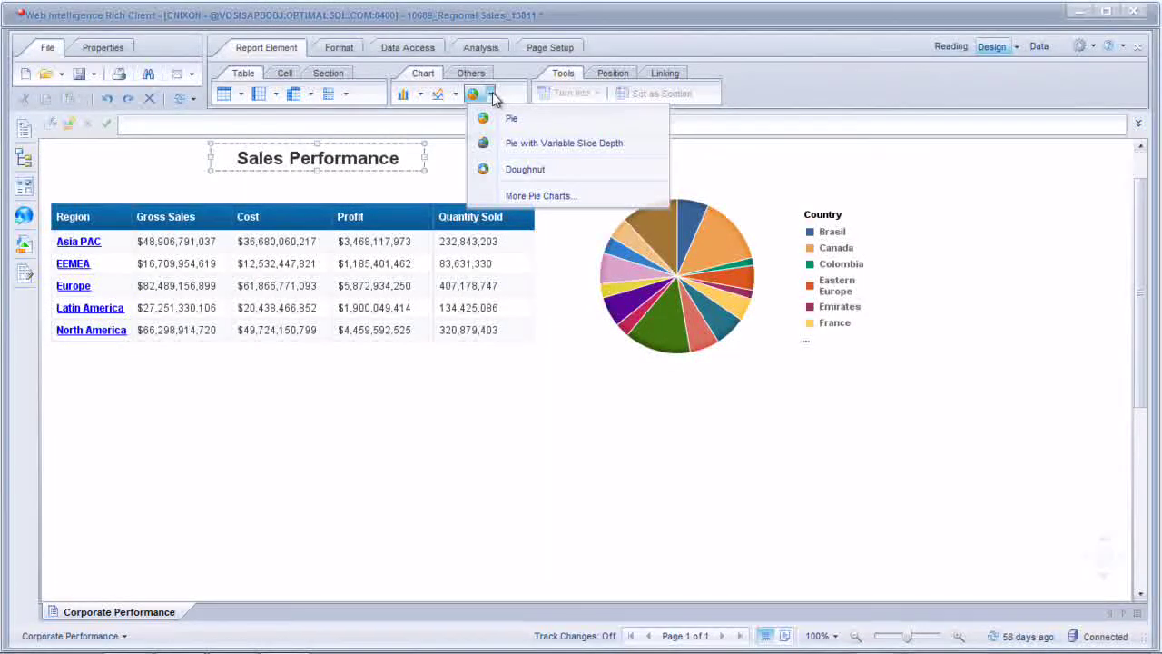
{"action": "left_click", "coordinate": [471, 77]}
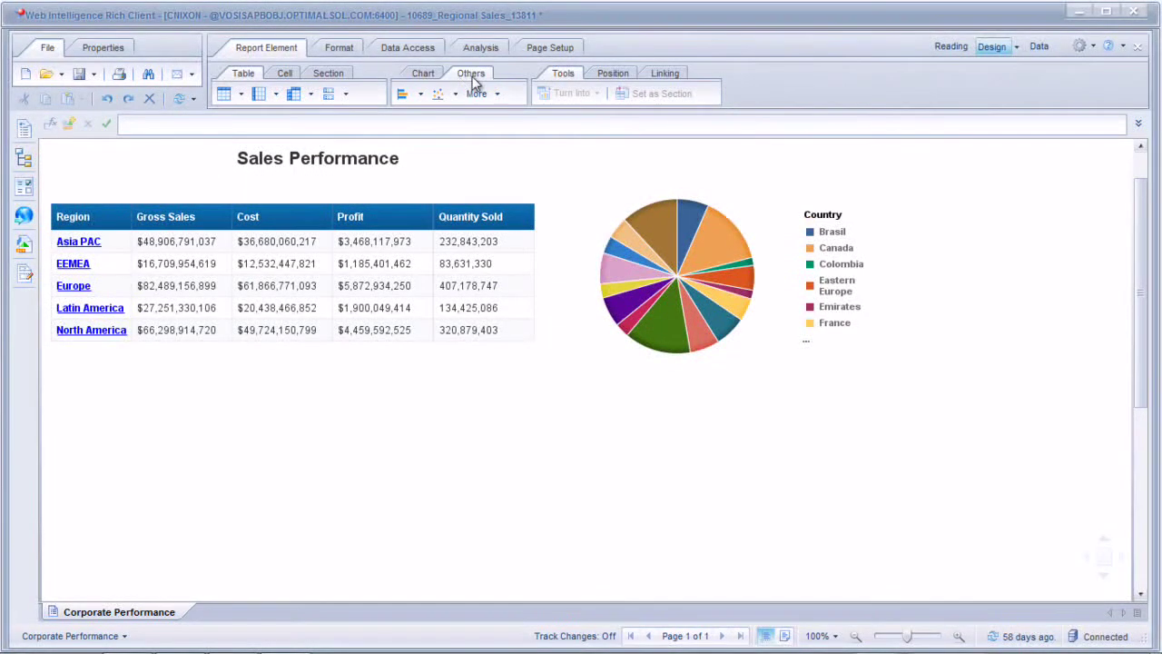
{"action": "left_click", "coordinate": [422, 96]}
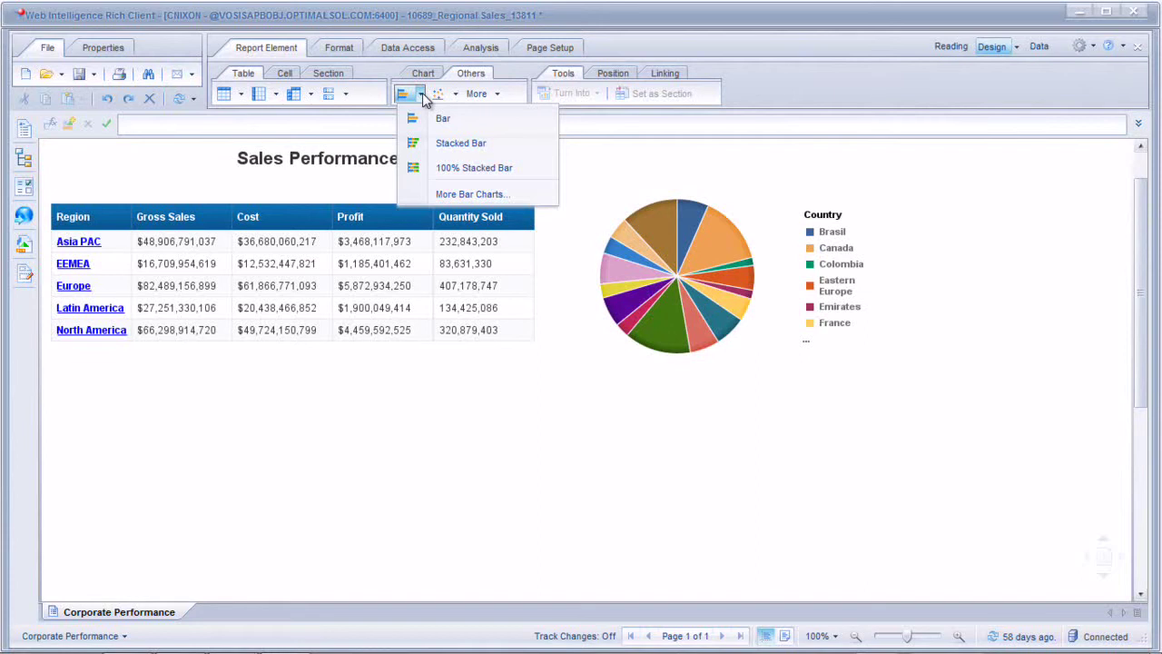
{"action": "left_click", "coordinate": [456, 95]}
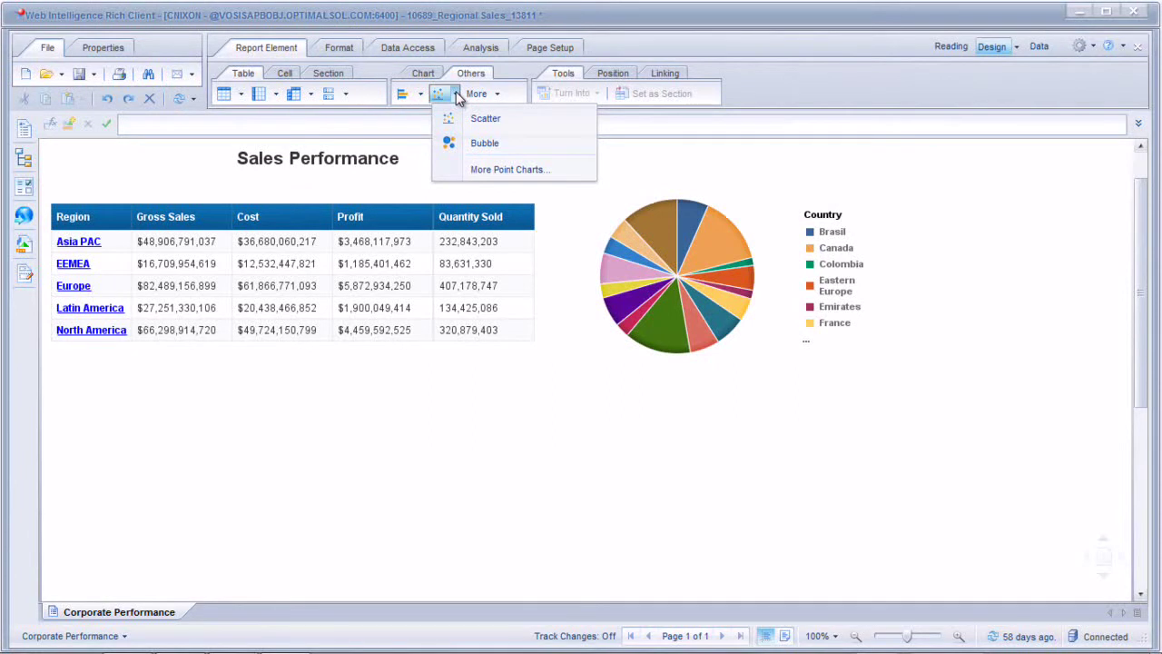
{"action": "left_click", "coordinate": [490, 96]}
{"action": "left_click", "coordinate": [498, 100]}
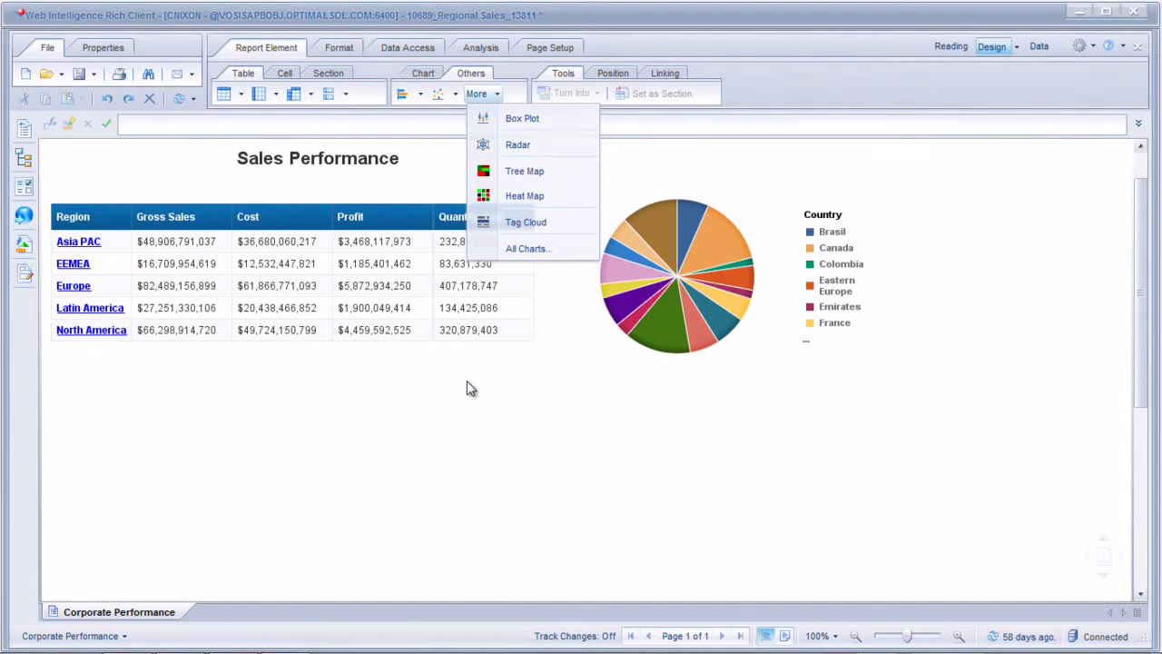
{"action": "left_click", "coordinate": [413, 161]}
{"action": "left_click", "coordinate": [392, 66]}
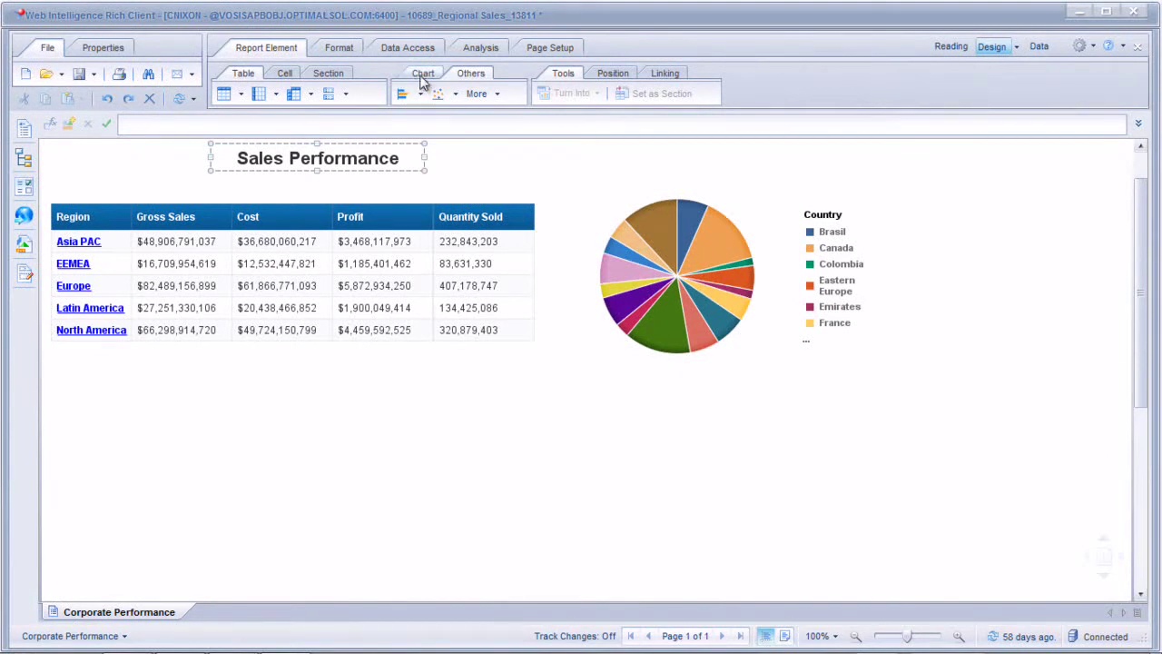
- Insert an empty Column chart below the sales table and shift it horizontally so it sits under the table
{"action": "left_click", "coordinate": [422, 74]}
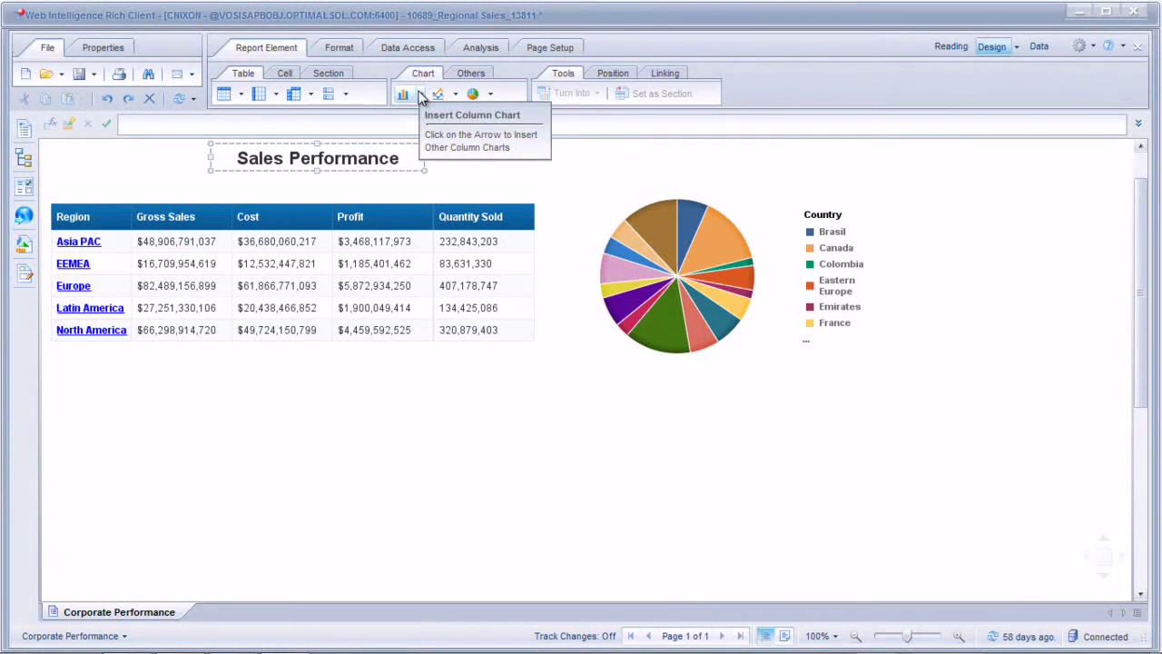
{"action": "left_click", "coordinate": [420, 95]}
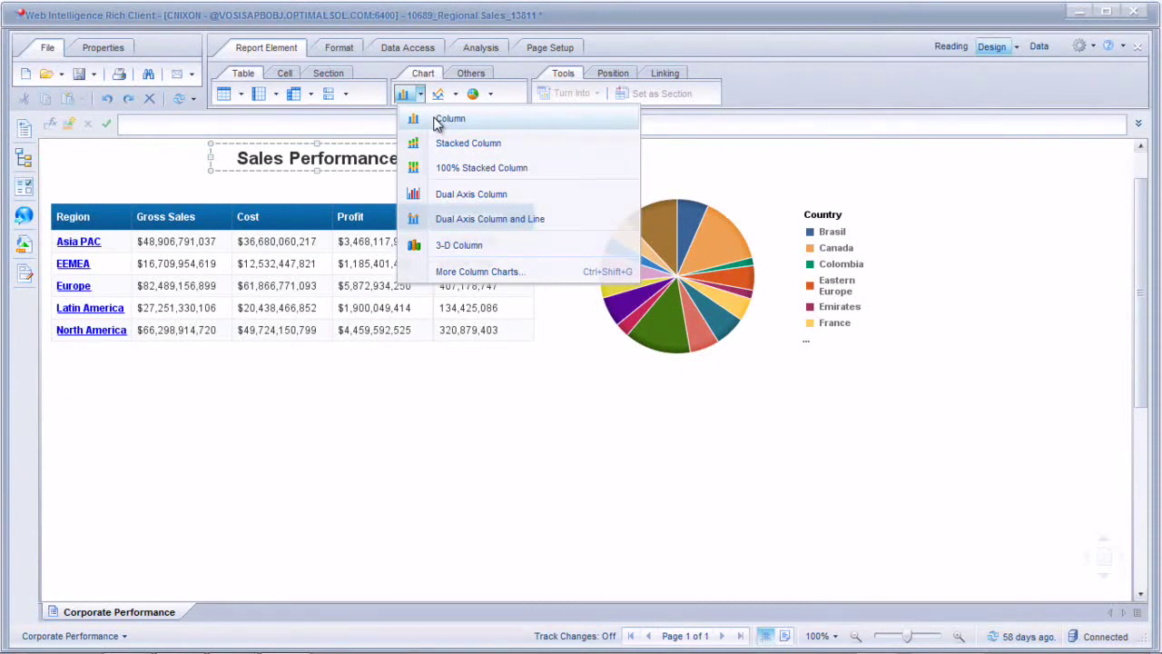
{"action": "left_click", "coordinate": [439, 119]}
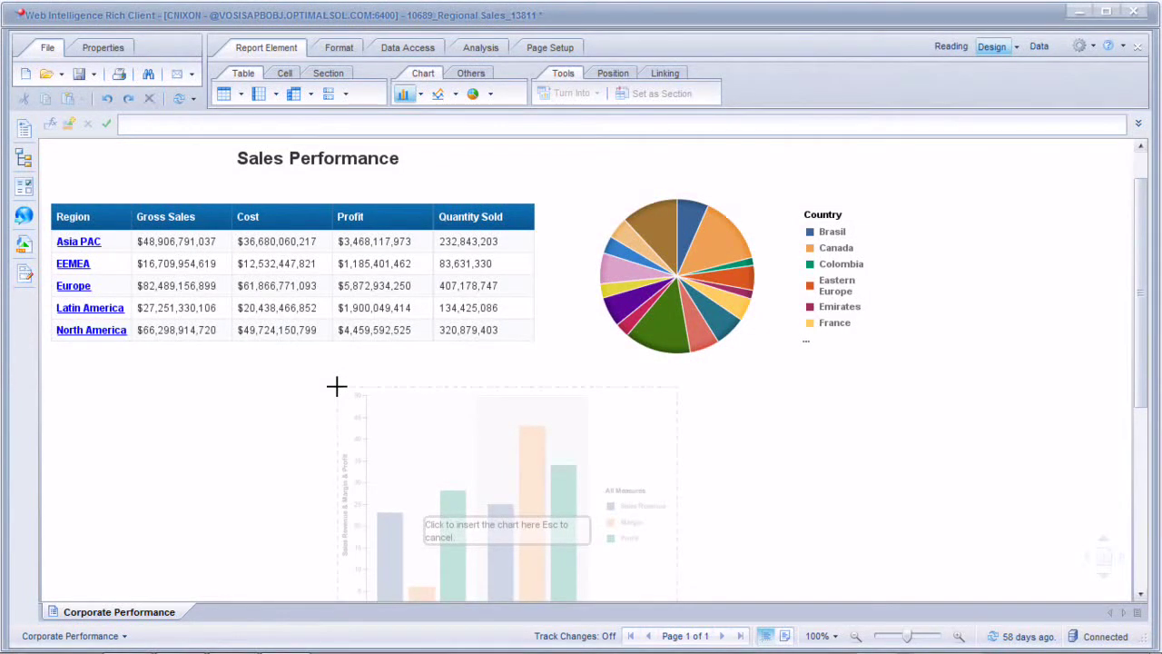
{"action": "left_click", "coordinate": [336, 389]}
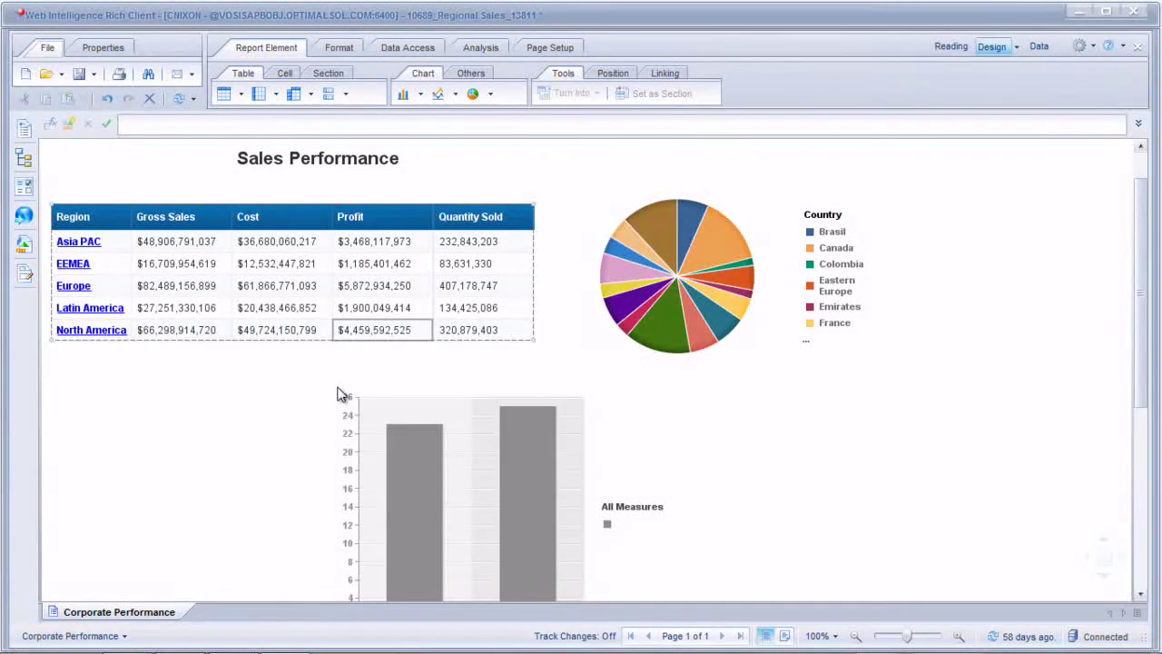
{"action": "left_click", "coordinate": [550, 388]}
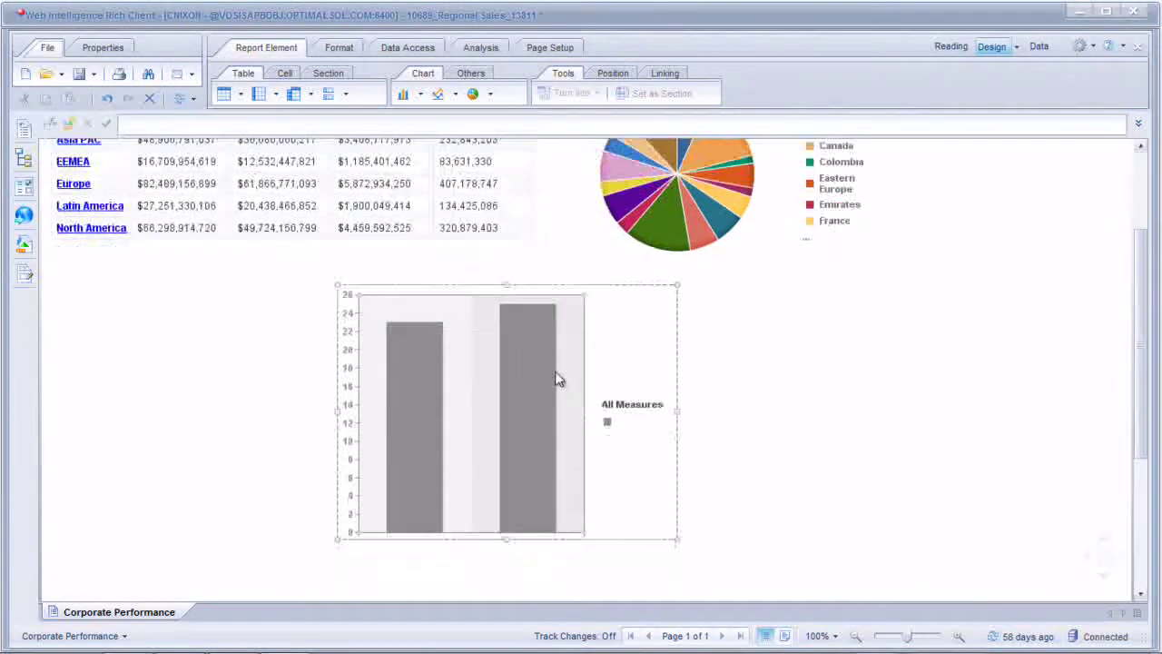
{"action": "left_click_drag", "start_coordinate": [439, 291], "coordinate": [293, 296]}
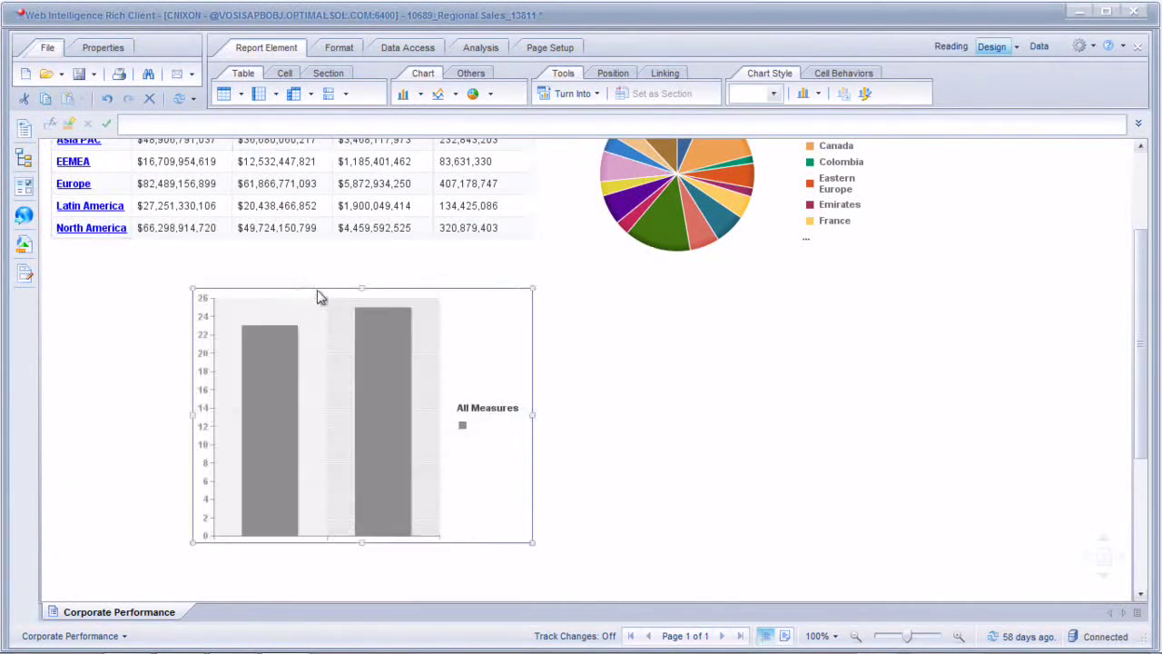
- Insert a report element beside the column chart as an empty Line Chart, without assigning any data to its axes
{"action": "right_click", "coordinate": [605, 318]}
{"action": "mouse_move", "coordinate": [698, 434]}
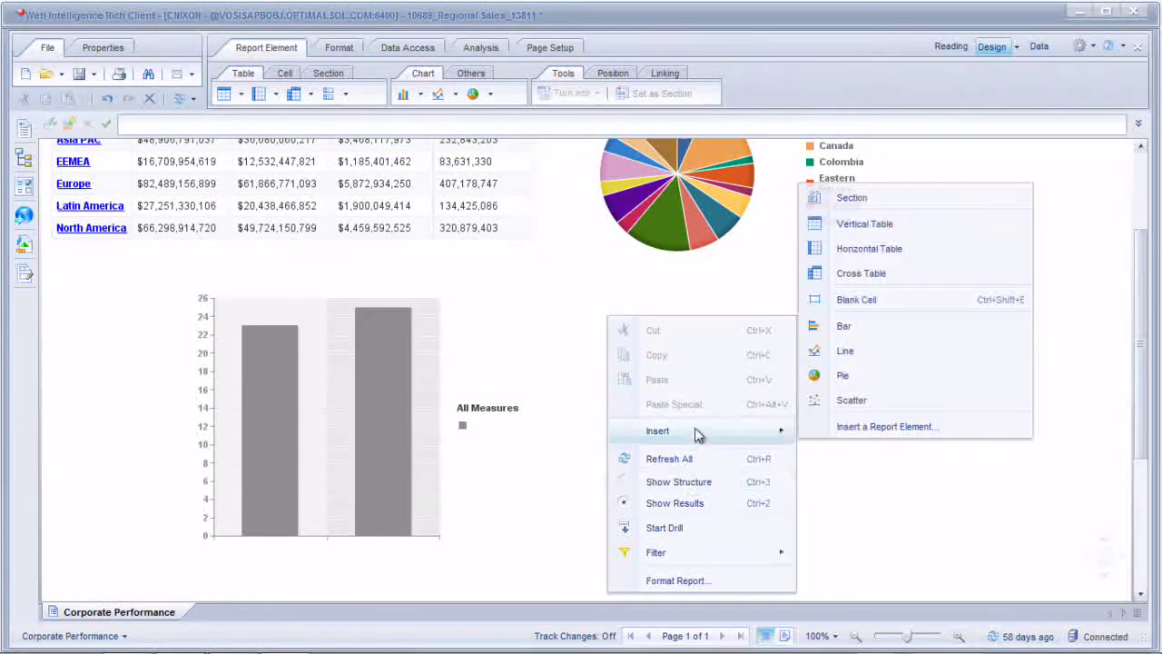
{"action": "left_click", "coordinate": [859, 437]}
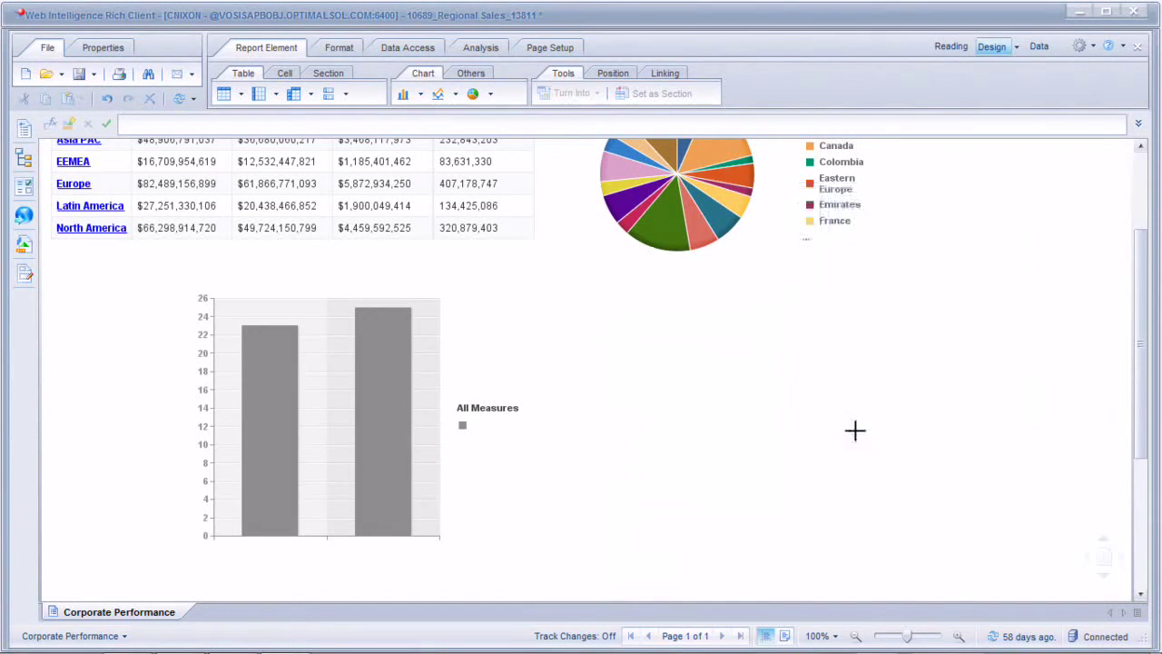
{"action": "left_click", "coordinate": [592, 303]}
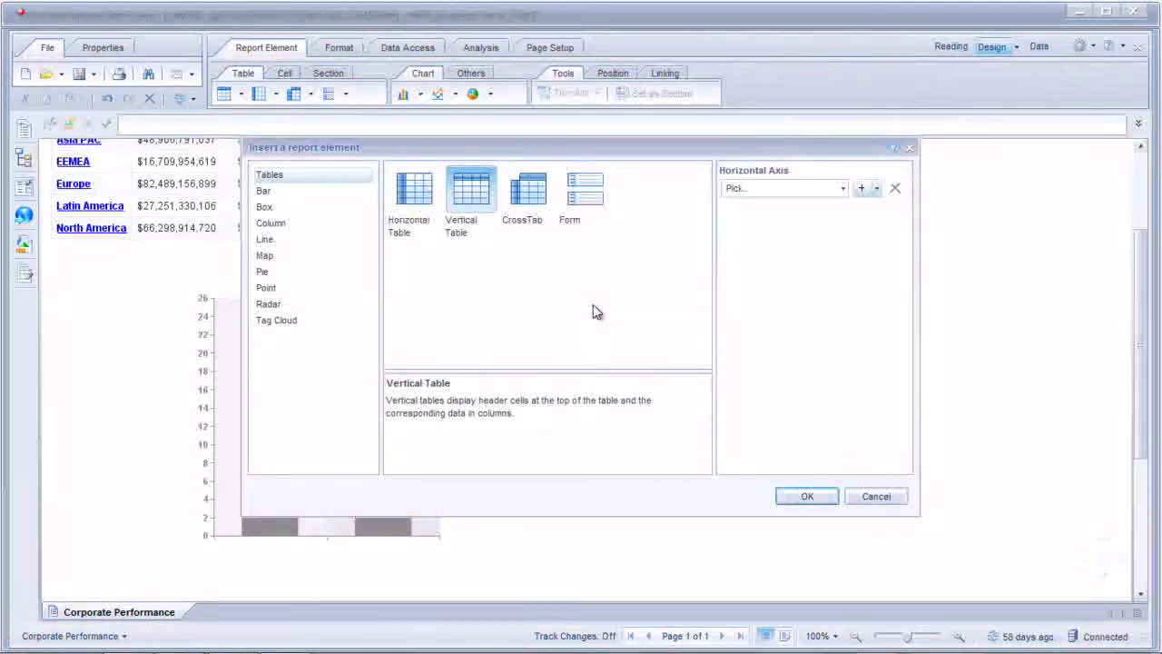
{"action": "left_click", "coordinate": [280, 240]}
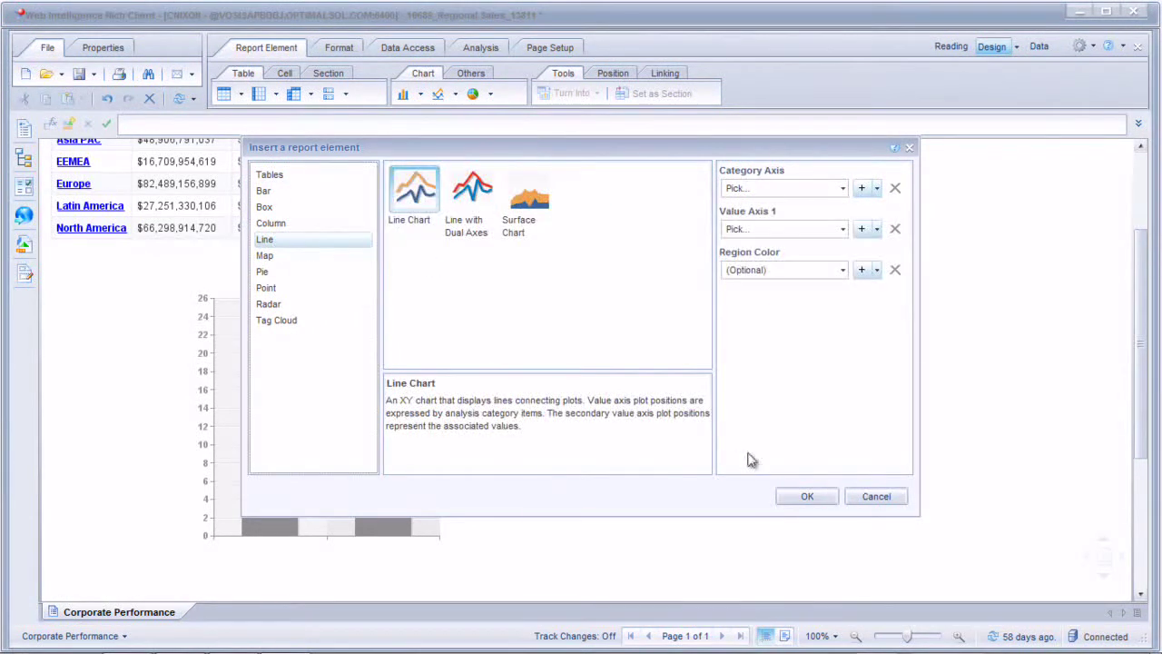
{"action": "left_click", "coordinate": [808, 497]}
- Move the empty column chart to the table's left edge and place the line chart directly beside it
{"action": "left_click", "coordinate": [314, 300]}
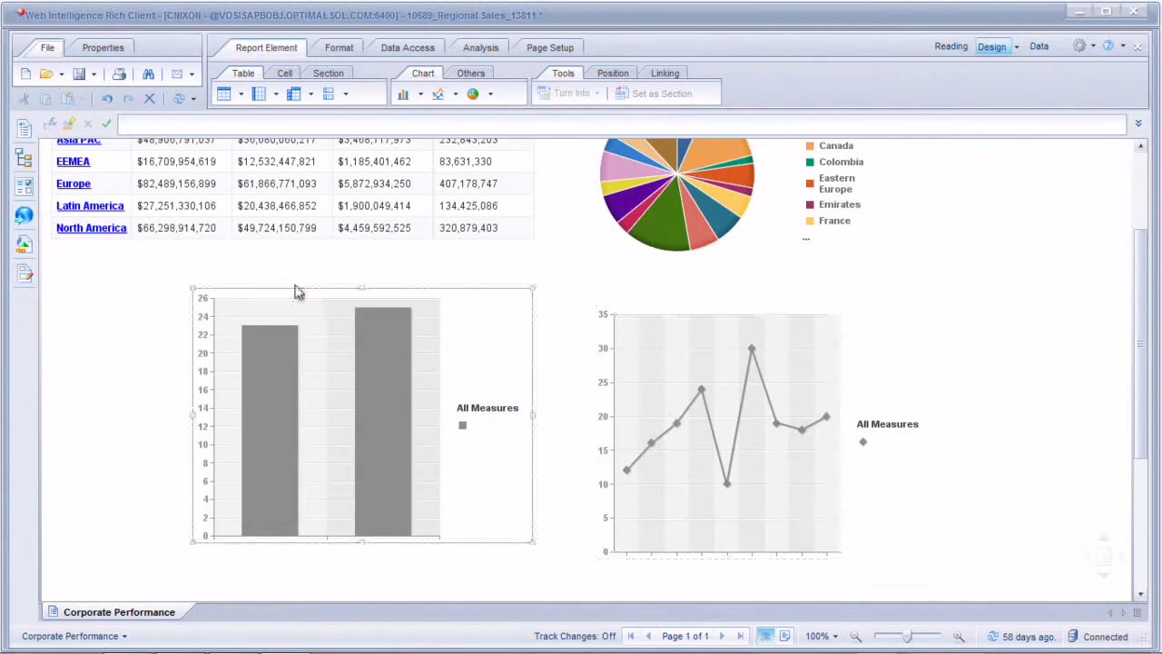
{"action": "left_click_drag", "start_coordinate": [306, 285], "coordinate": [174, 283]}
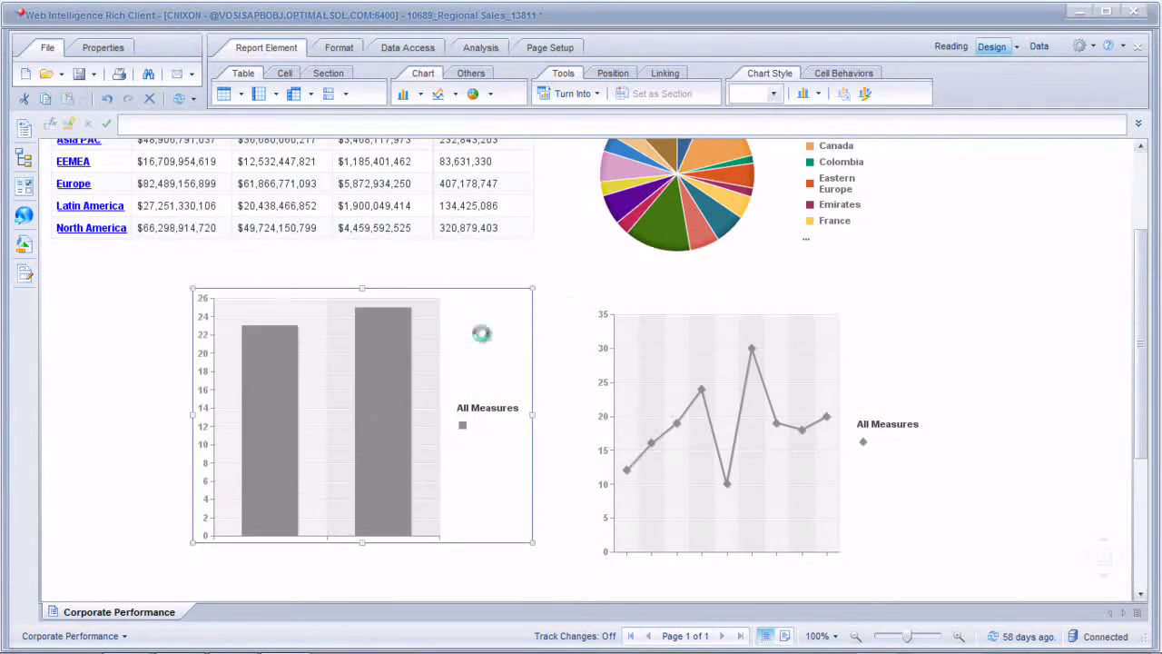
{"action": "left_click_drag", "start_coordinate": [635, 303], "coordinate": [479, 272]}
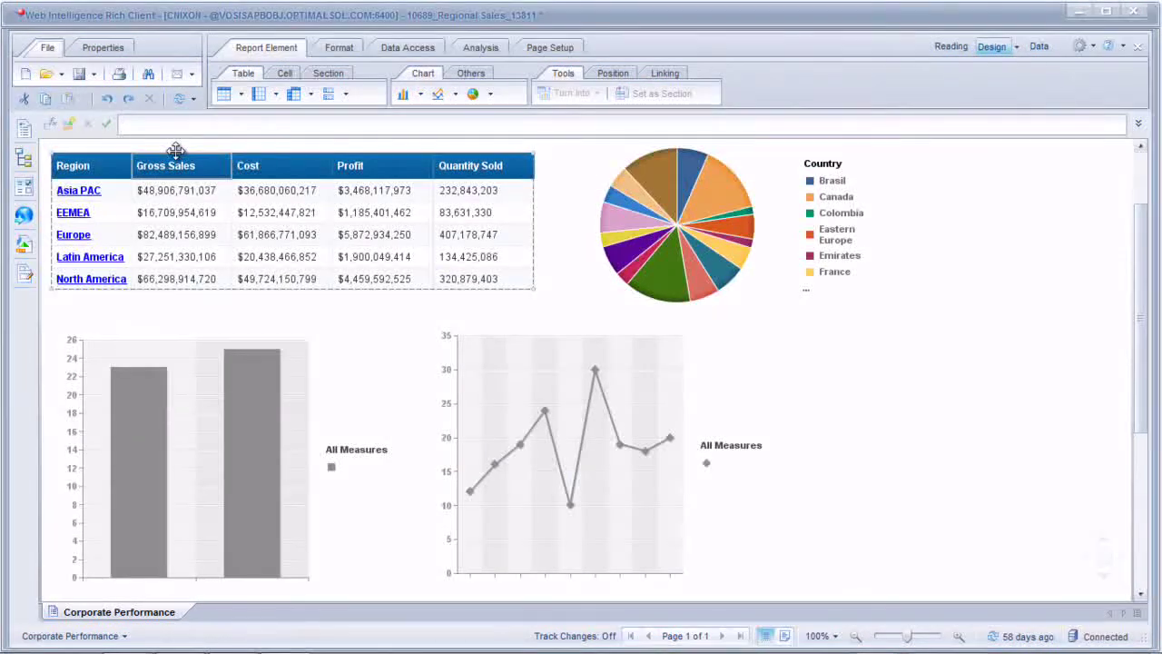
- Copy the whole regional sales table and paste the duplicate in the blank area right of the line chart
{"action": "right_click", "coordinate": [175, 150]}
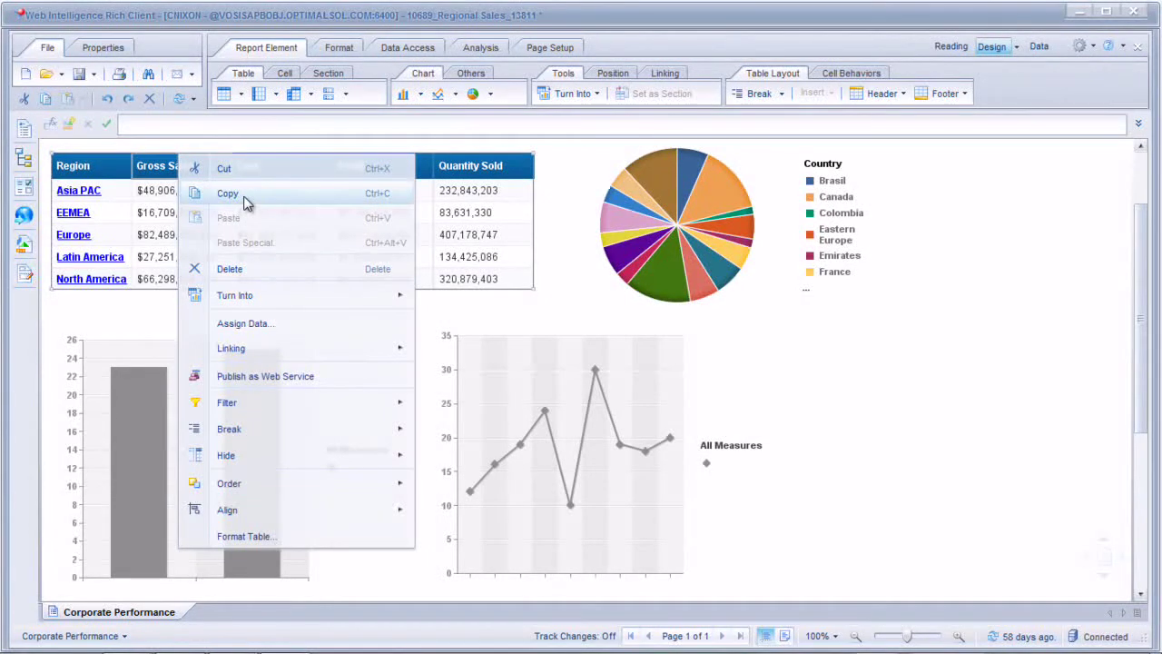
{"action": "left_click", "coordinate": [930, 333]}
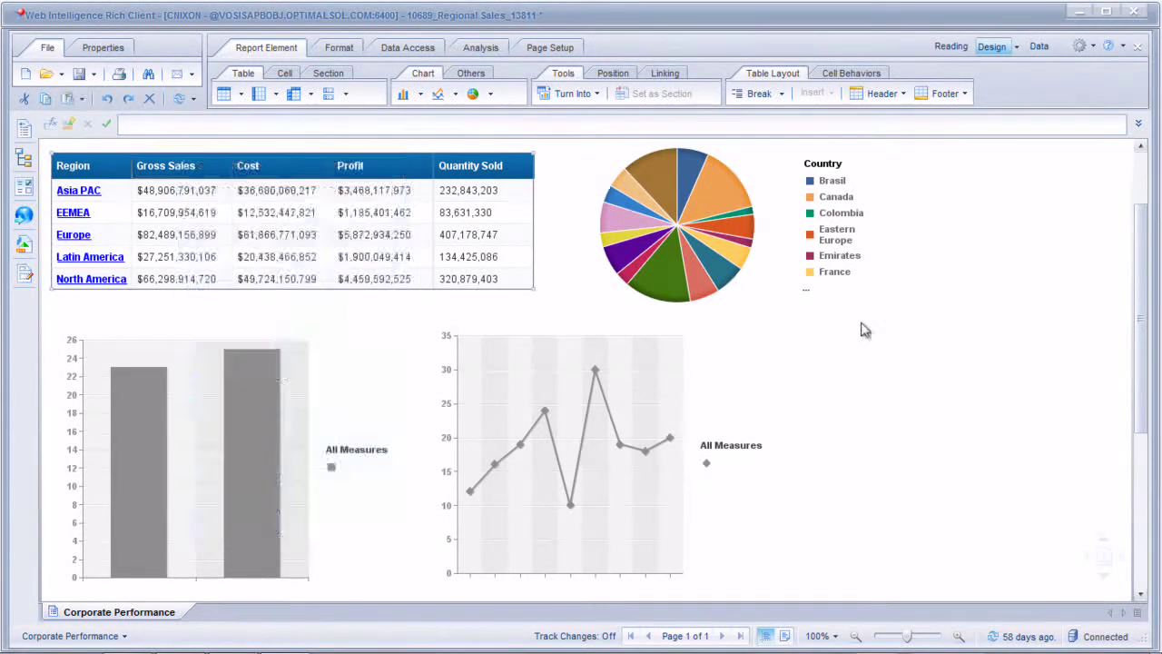
{"action": "left_click", "coordinate": [876, 352]}
{"action": "right_click", "coordinate": [879, 375]}
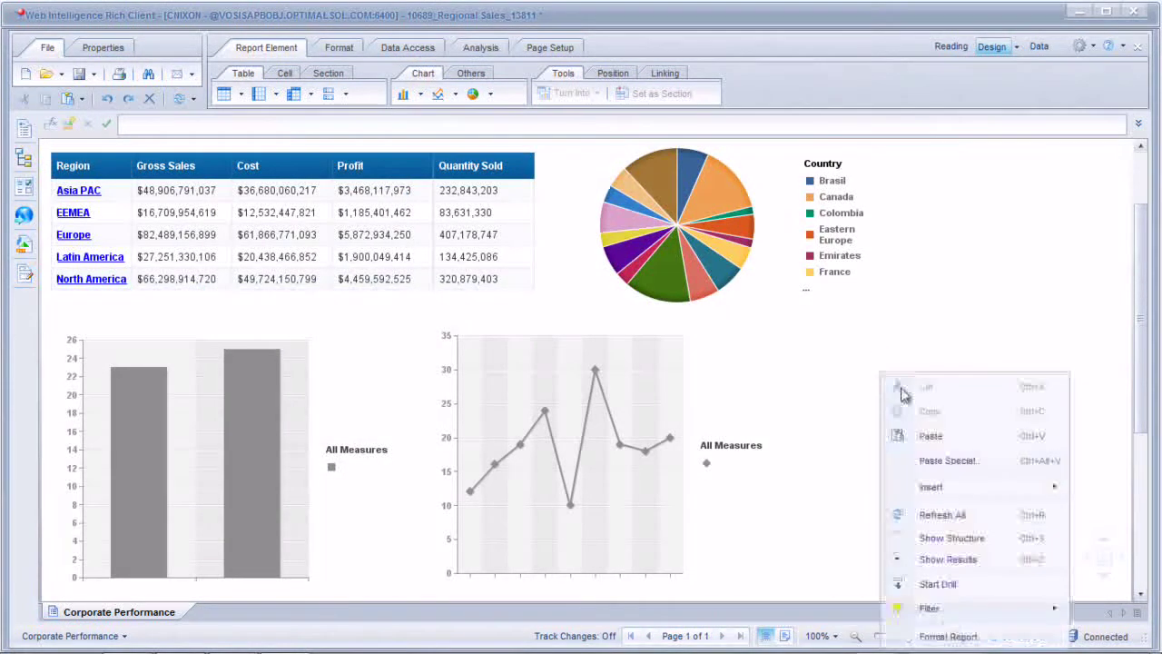
{"action": "left_click", "coordinate": [937, 434]}
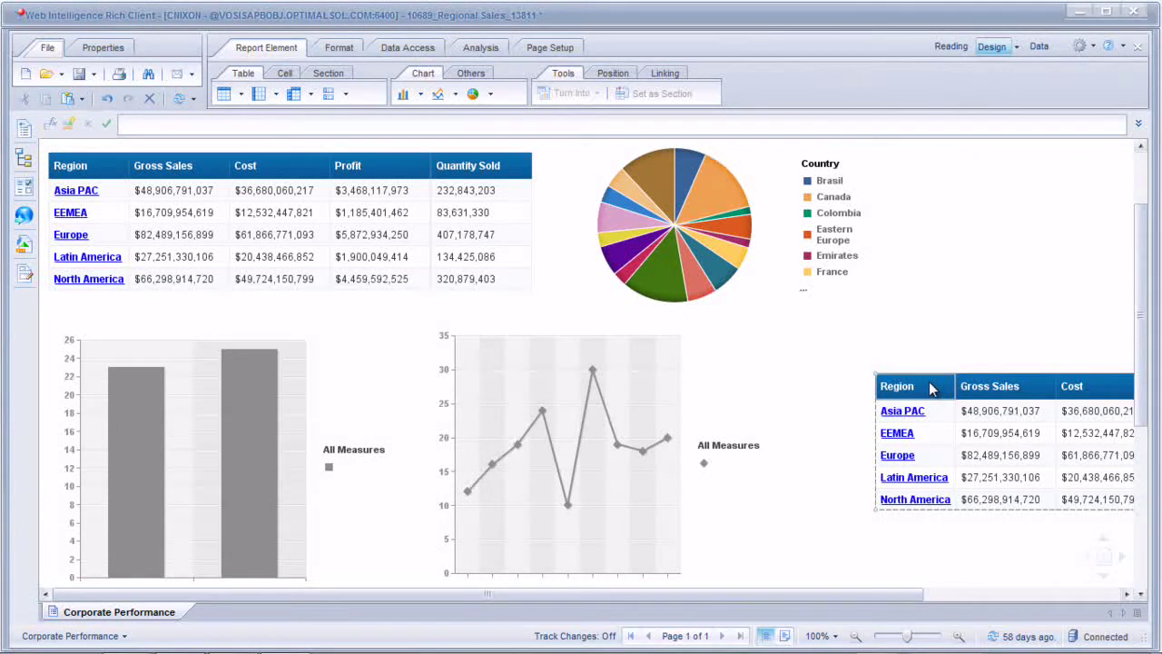
- Turn the pasted sales table into a Pie Chart with Gross Sales as the sector size
{"action": "right_click", "coordinate": [929, 385]}
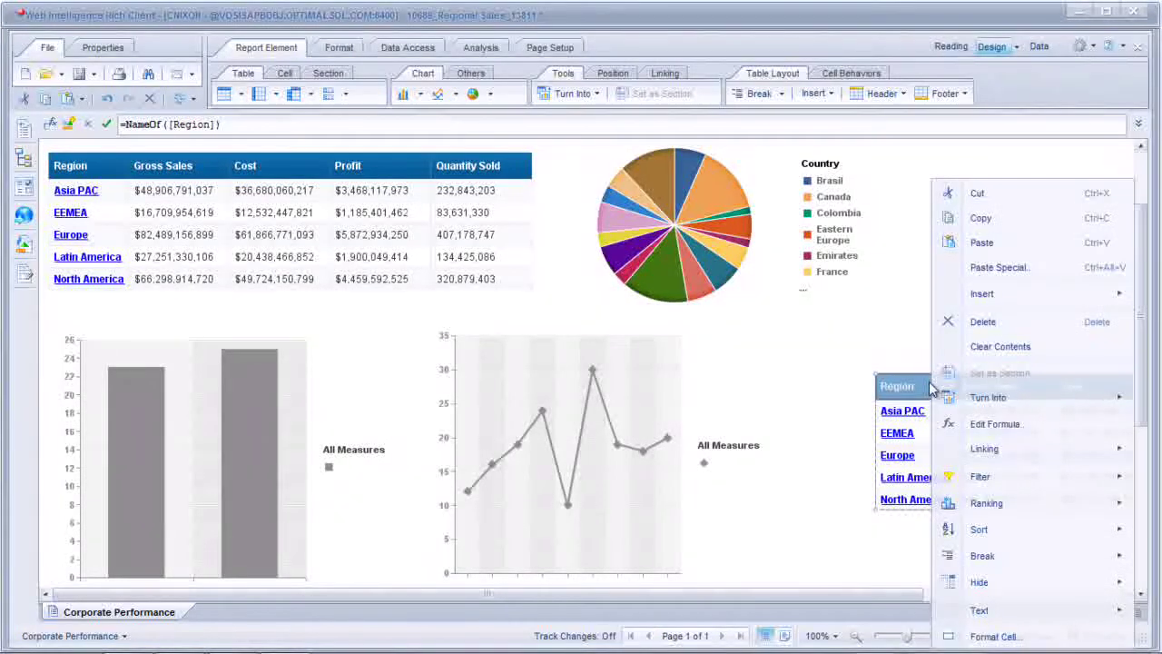
{"action": "mouse_move", "coordinate": [983, 404]}
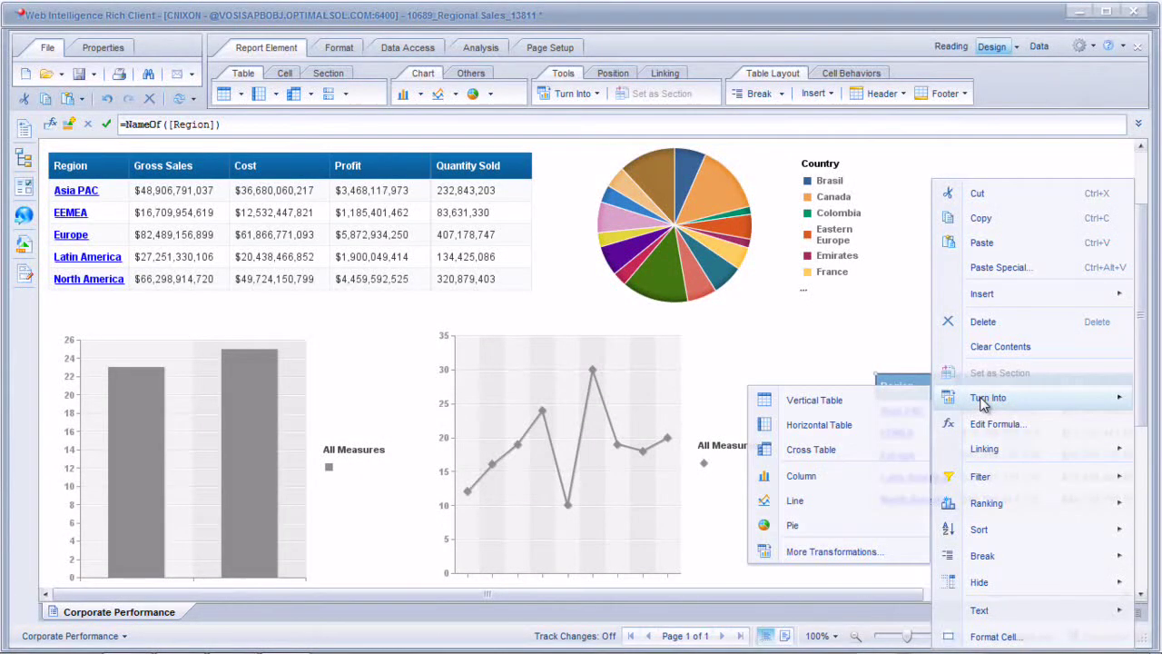
{"action": "left_click", "coordinate": [828, 551]}
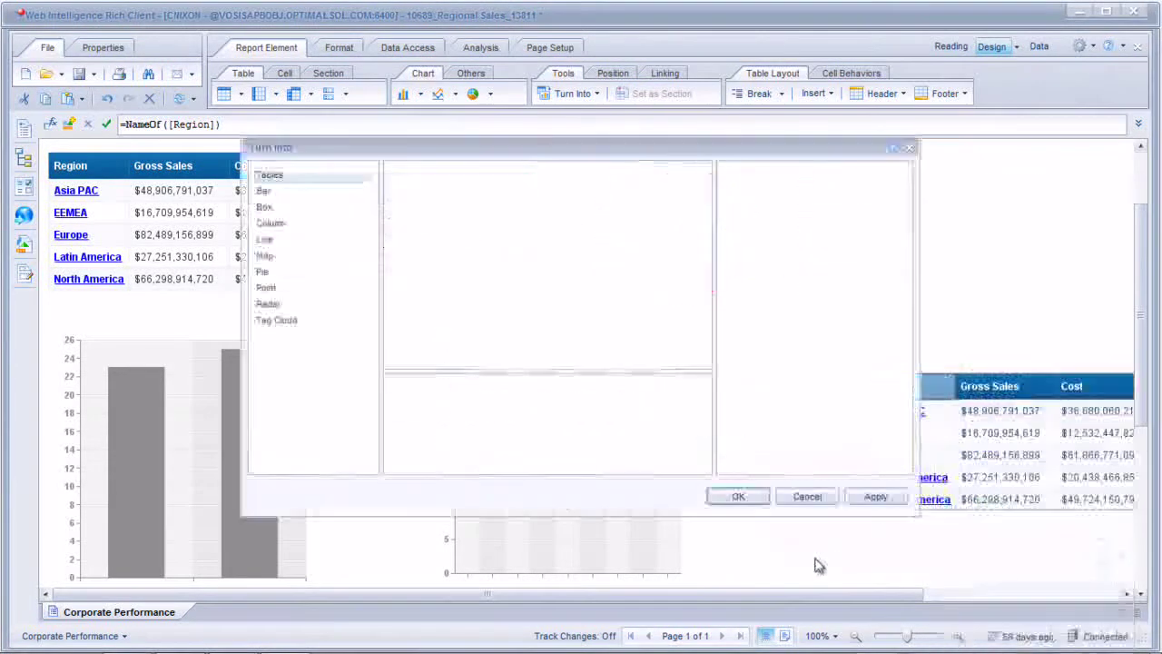
{"action": "left_click", "coordinate": [277, 277]}
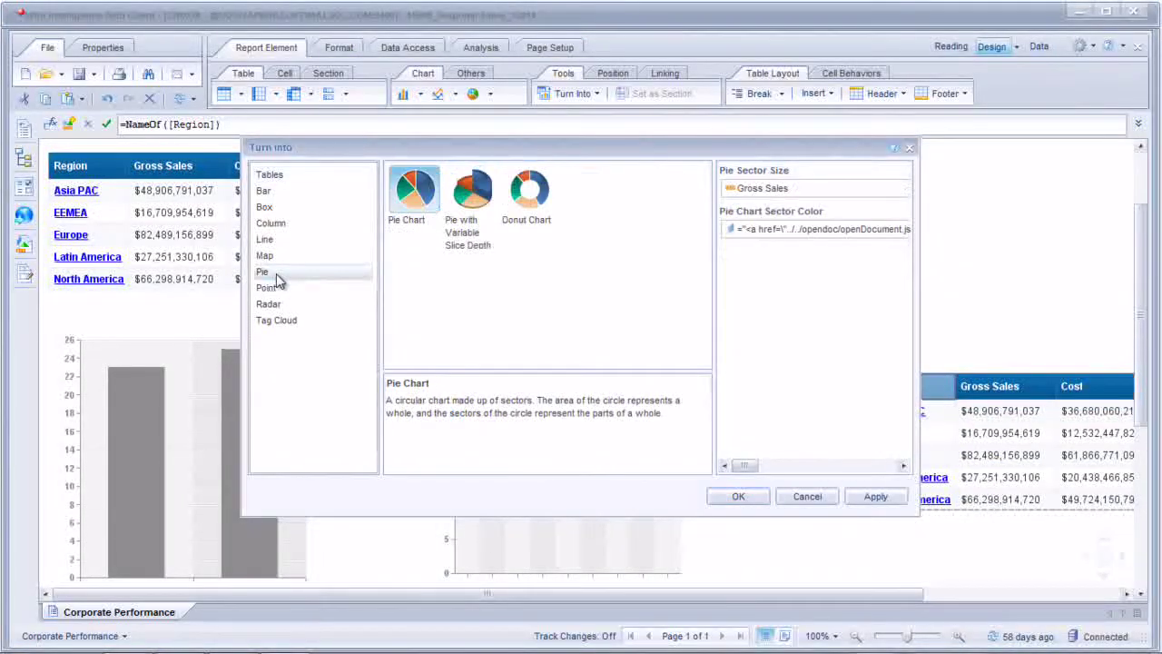
{"action": "left_click", "coordinate": [740, 499]}
{"action": "scroll", "coordinate": [835, 466], "scroll_direction": "up", "scroll_amount": 3}
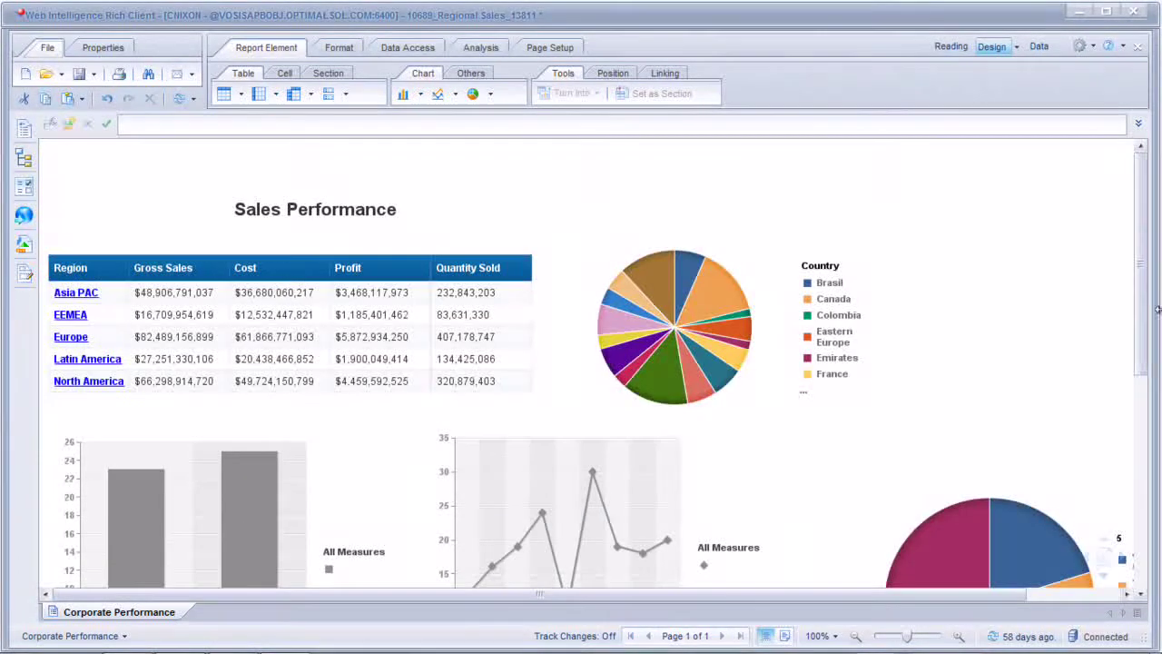
{"action": "left_click_drag", "start_coordinate": [1142, 320], "coordinate": [1138, 375]}
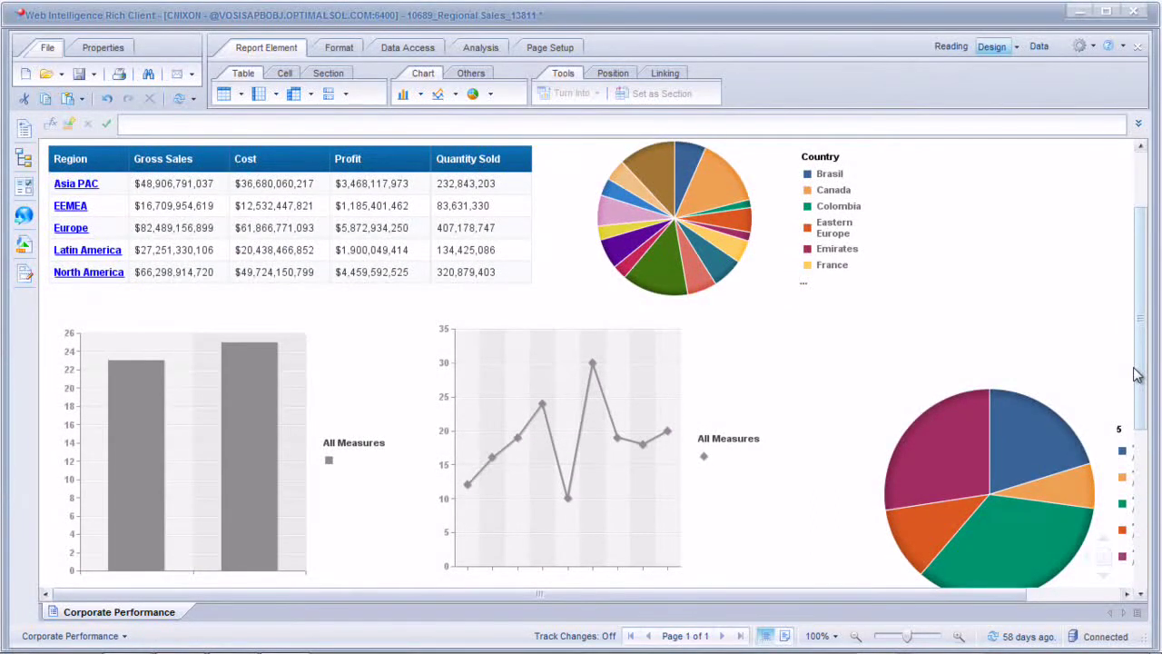
{"action": "left_click_drag", "start_coordinate": [1136, 375], "coordinate": [1121, 389]}
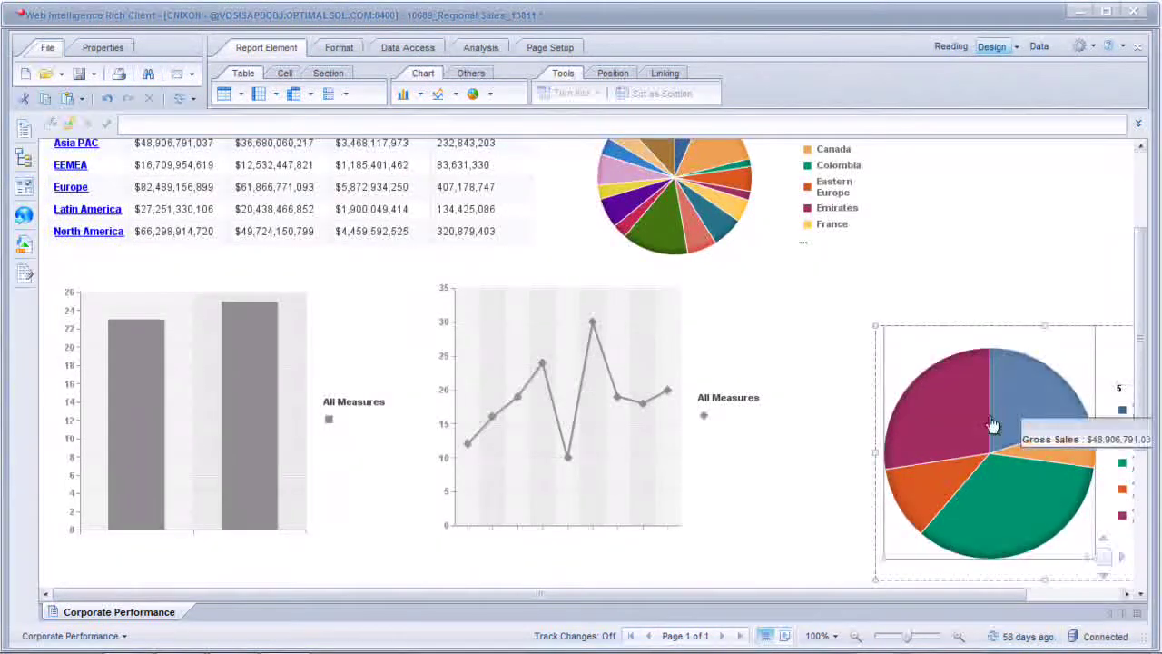
{"action": "mouse_move", "coordinate": [947, 486]}
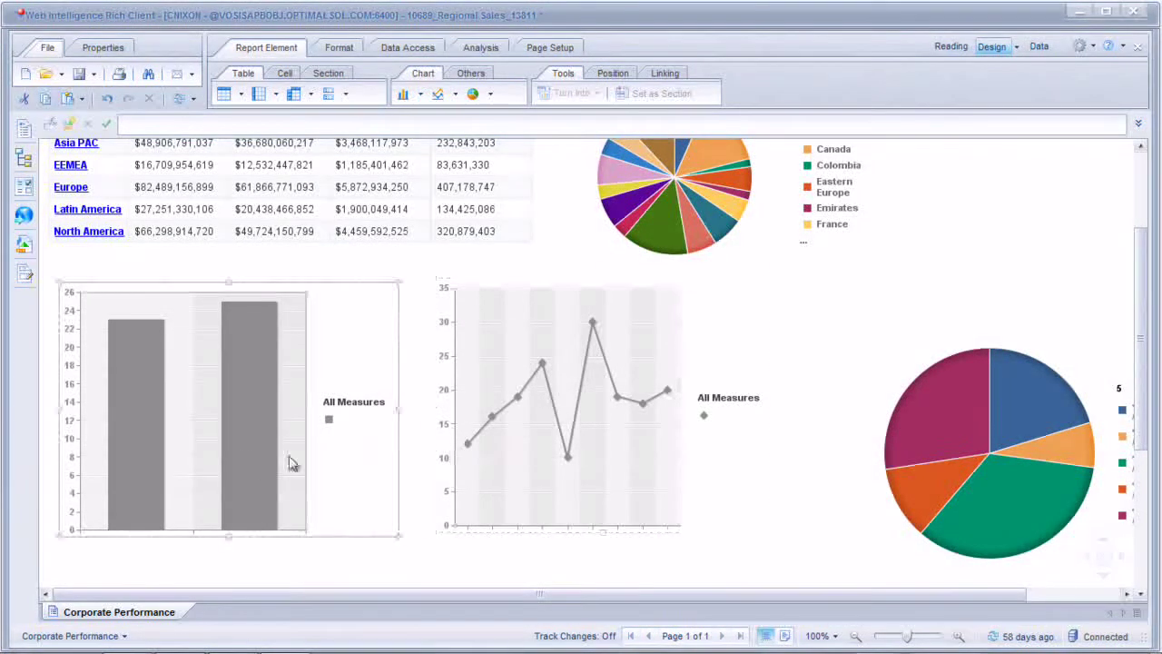
{"action": "left_click_drag", "start_coordinate": [466, 595], "coordinate": [579, 591]}
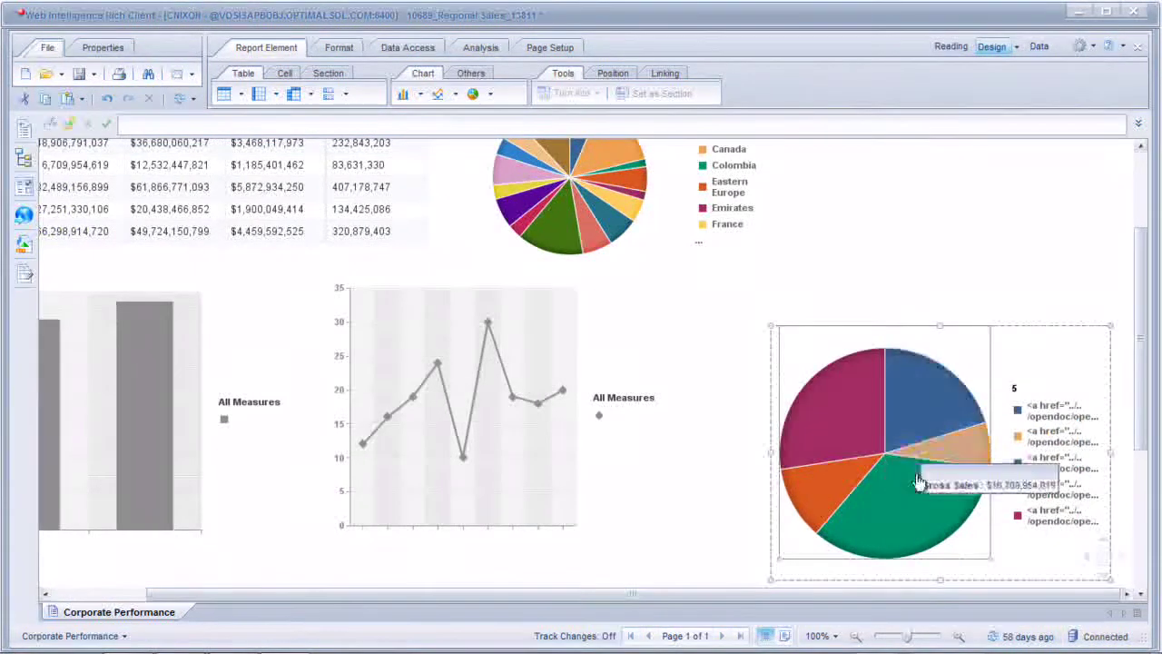
{"action": "left_click_drag", "start_coordinate": [900, 596], "coordinate": [788, 589]}
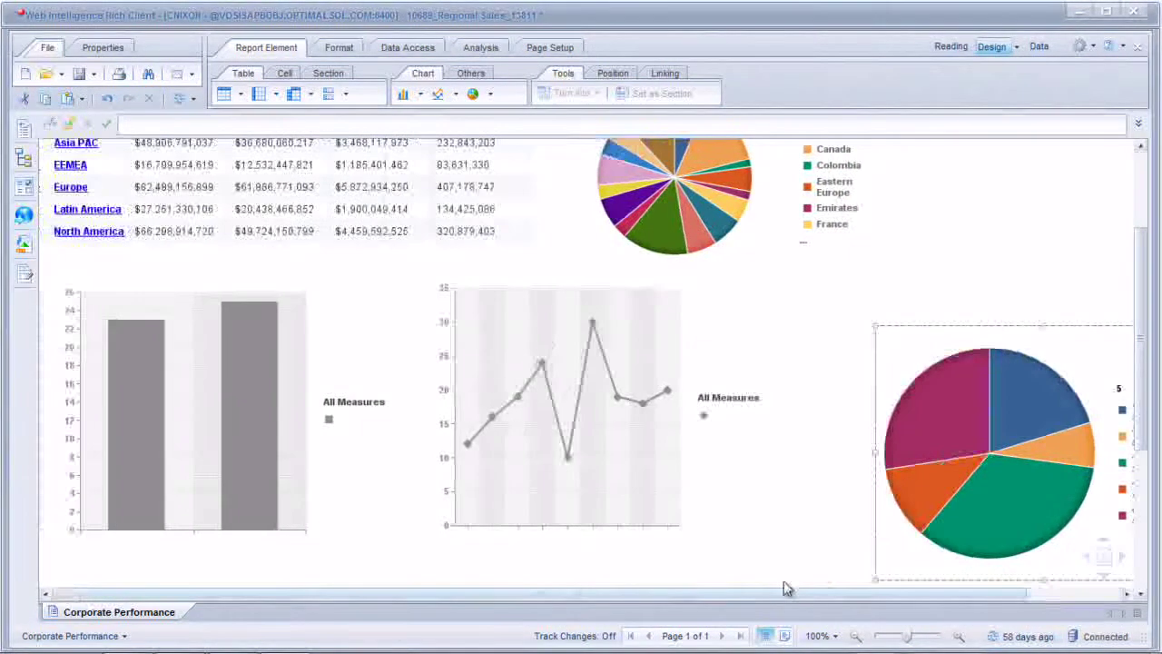
{"action": "mouse_move", "coordinate": [906, 502]}
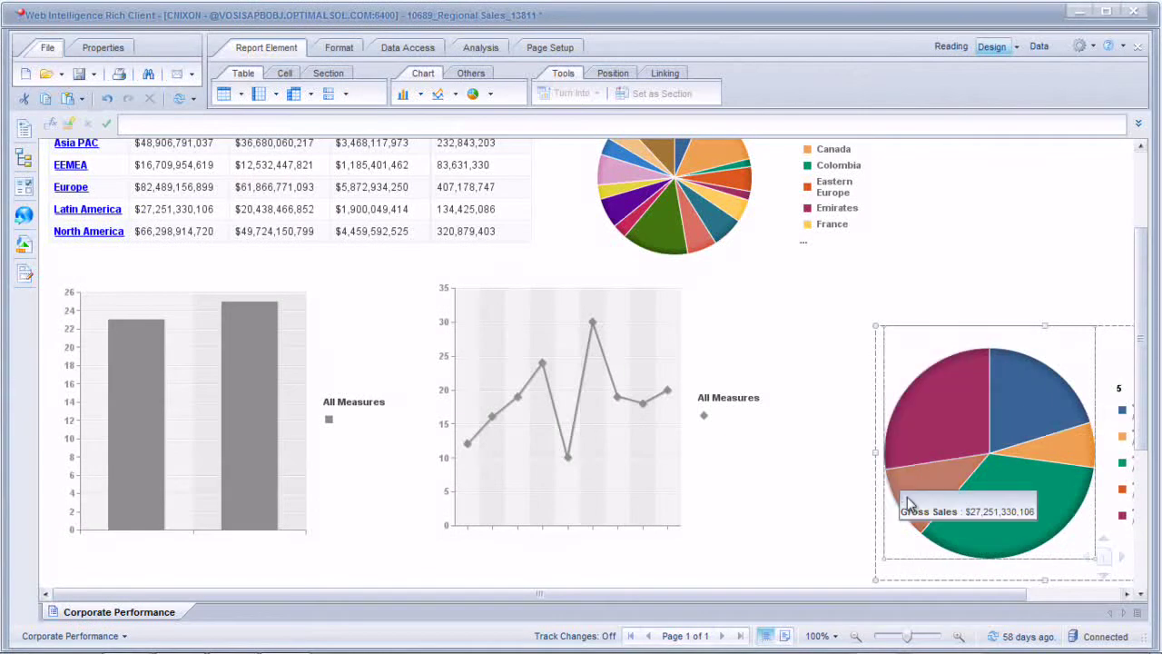
- Delete the empty line chart beside the column chart
{"action": "left_click", "coordinate": [680, 493]}
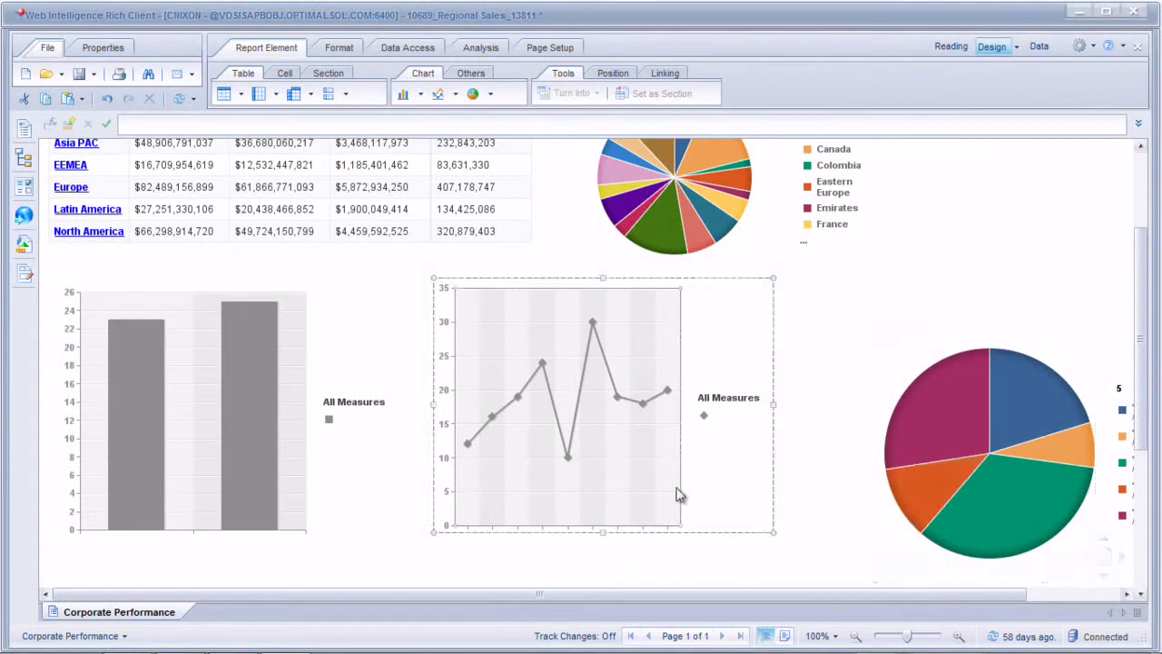
{"action": "left_click", "coordinate": [735, 472]}
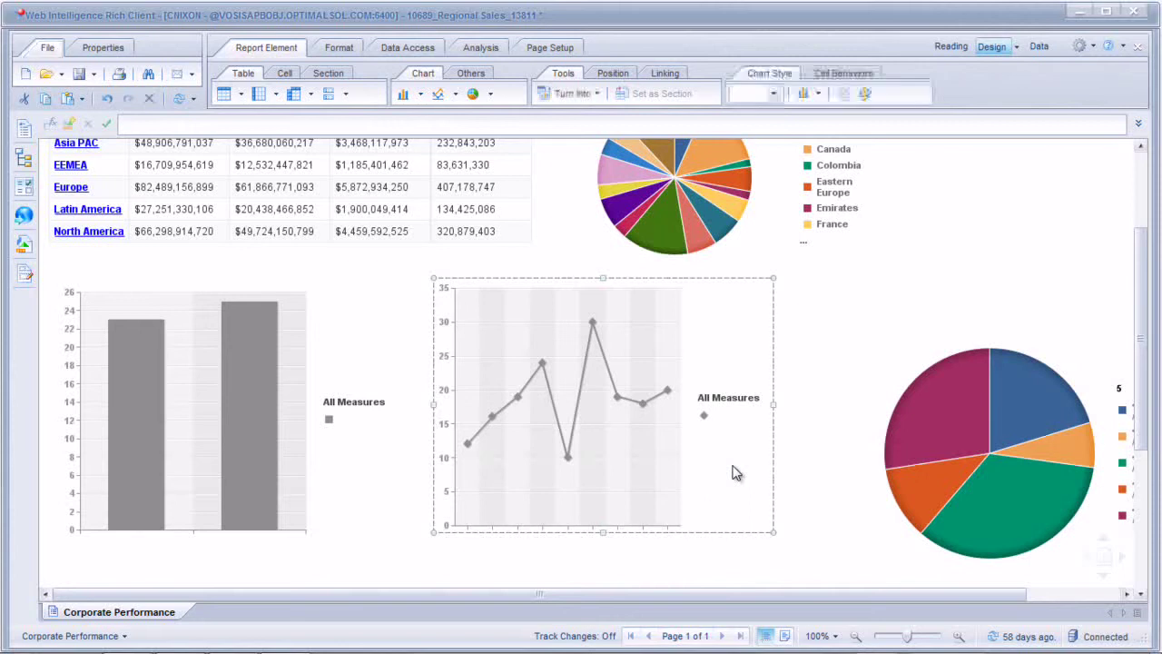
{"action": "key", "text": "Delete"}
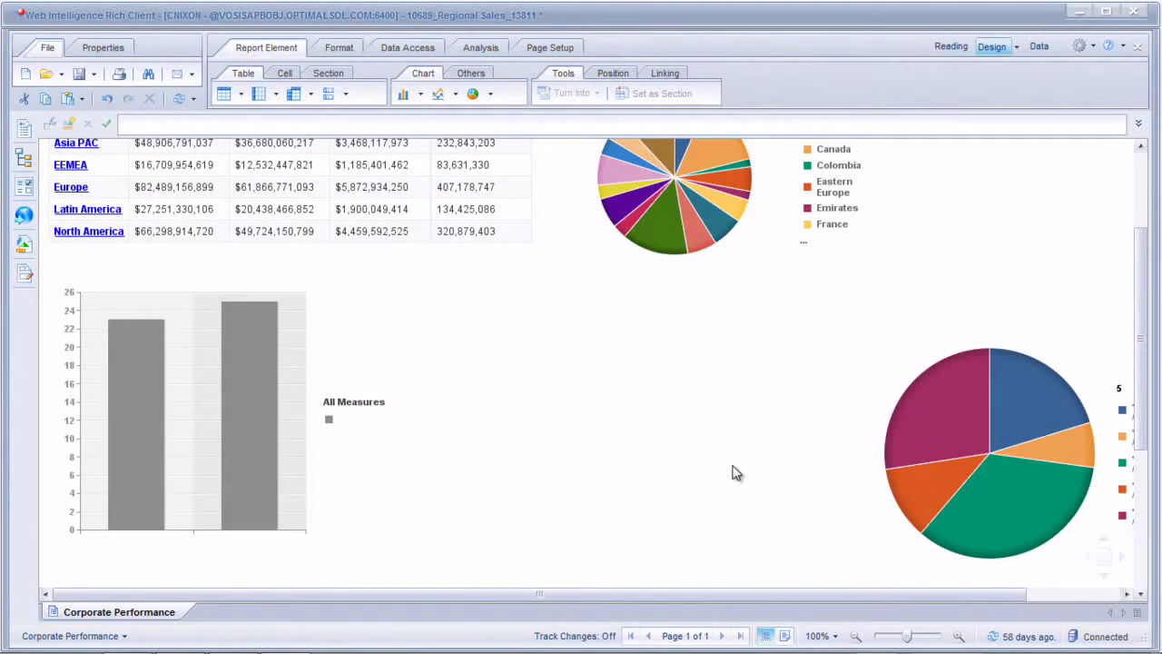
- Place a new report element in the blank space between the column and pie charts and choose the Line Chart template
{"action": "right_click", "coordinate": [523, 331]}
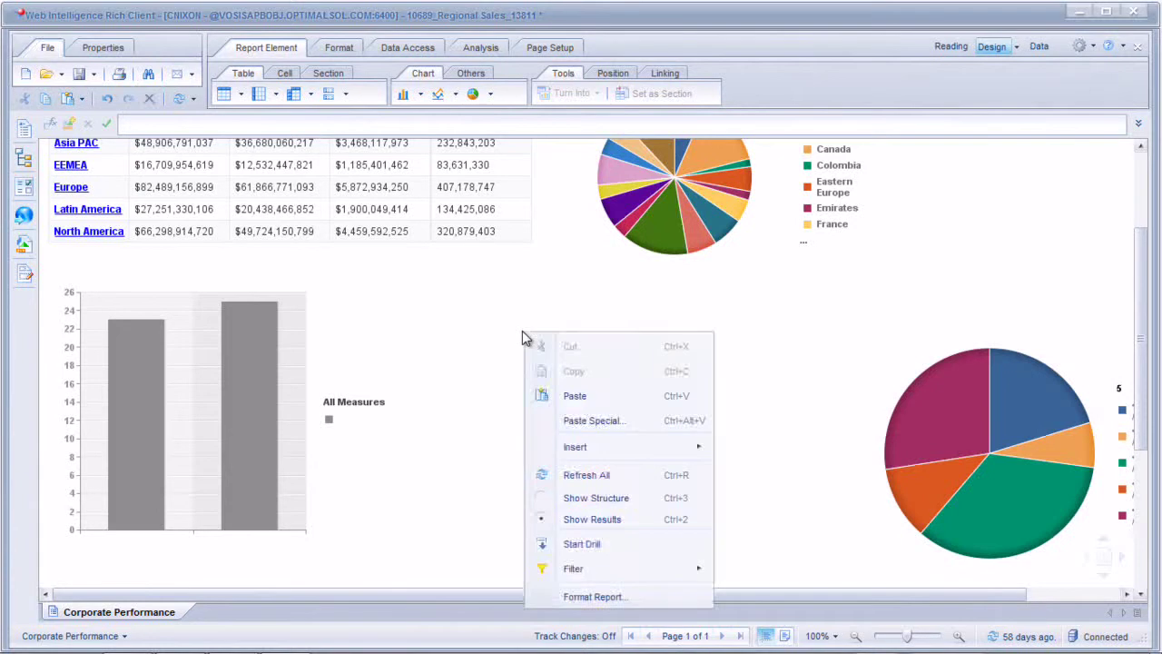
{"action": "mouse_move", "coordinate": [574, 448]}
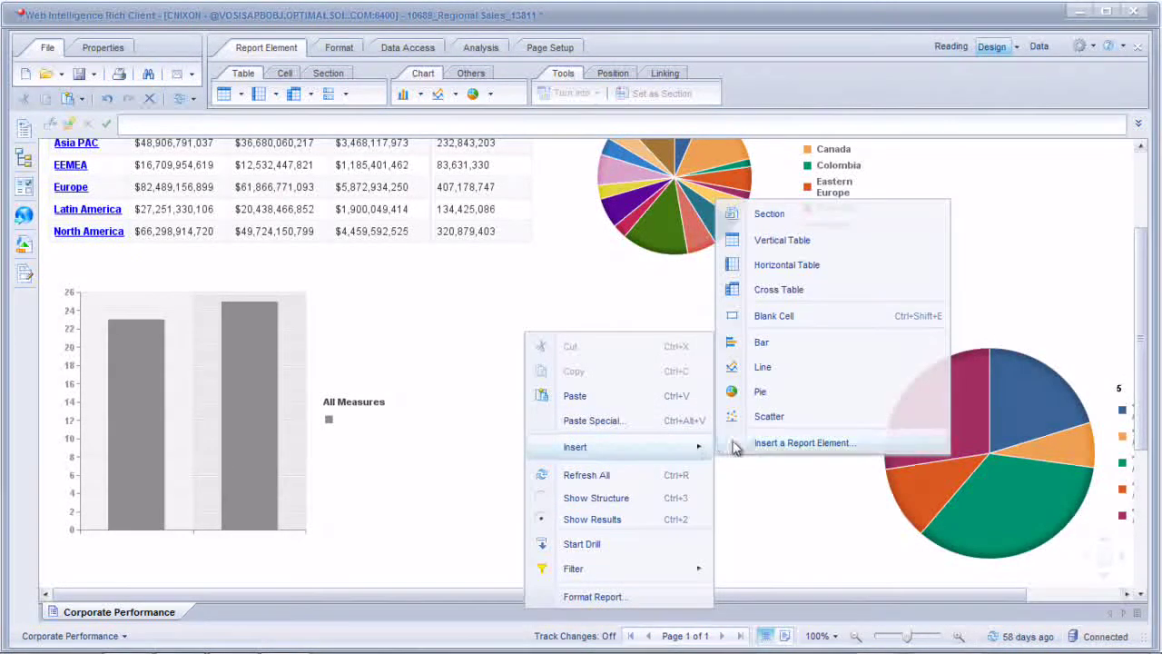
{"action": "left_click", "coordinate": [778, 443]}
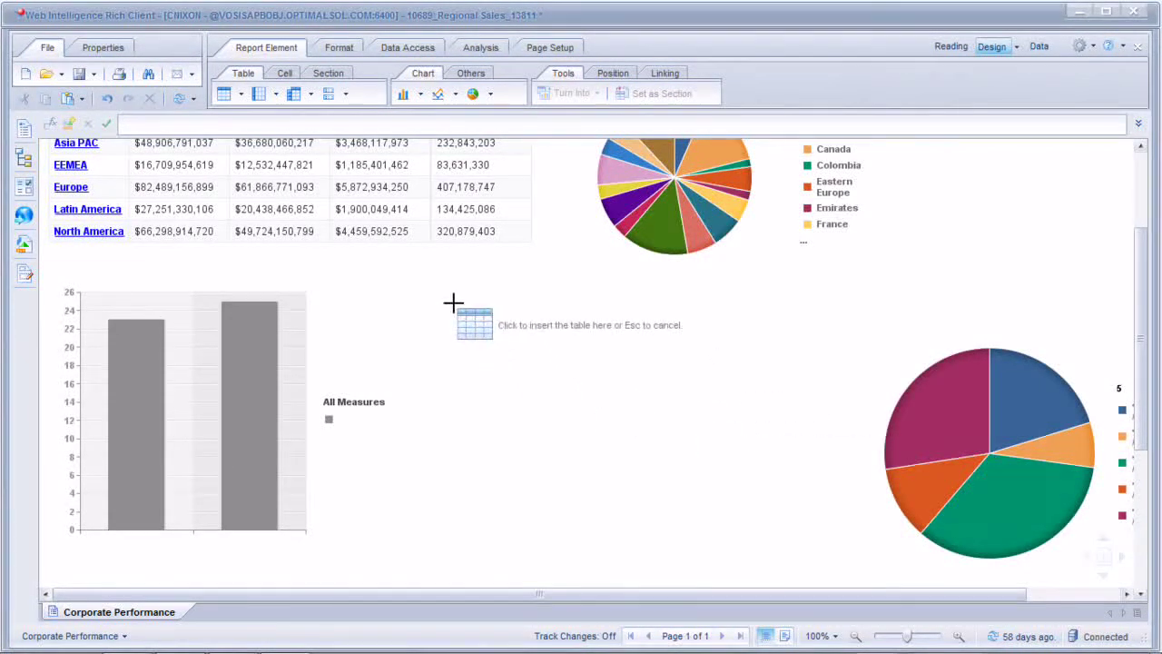
{"action": "left_click", "coordinate": [454, 305]}
{"action": "left_click", "coordinate": [303, 238]}
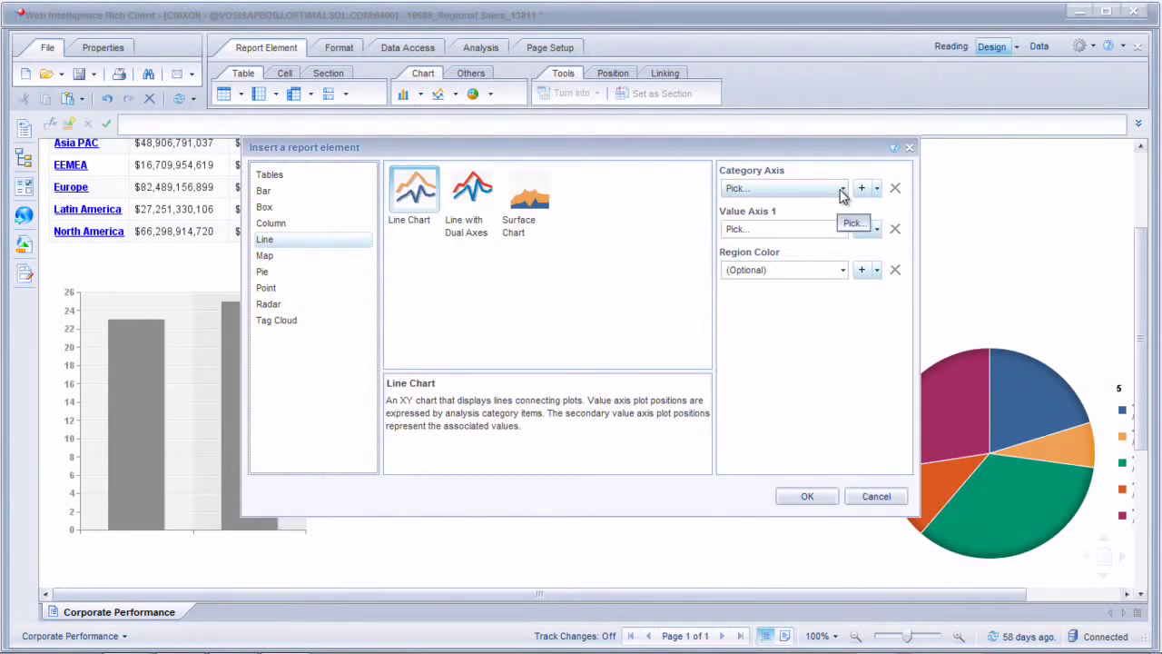
- Set Region as the Category Axis and Profit as Value Axis 1, and insert the line chart
{"action": "left_click", "coordinate": [843, 190]}
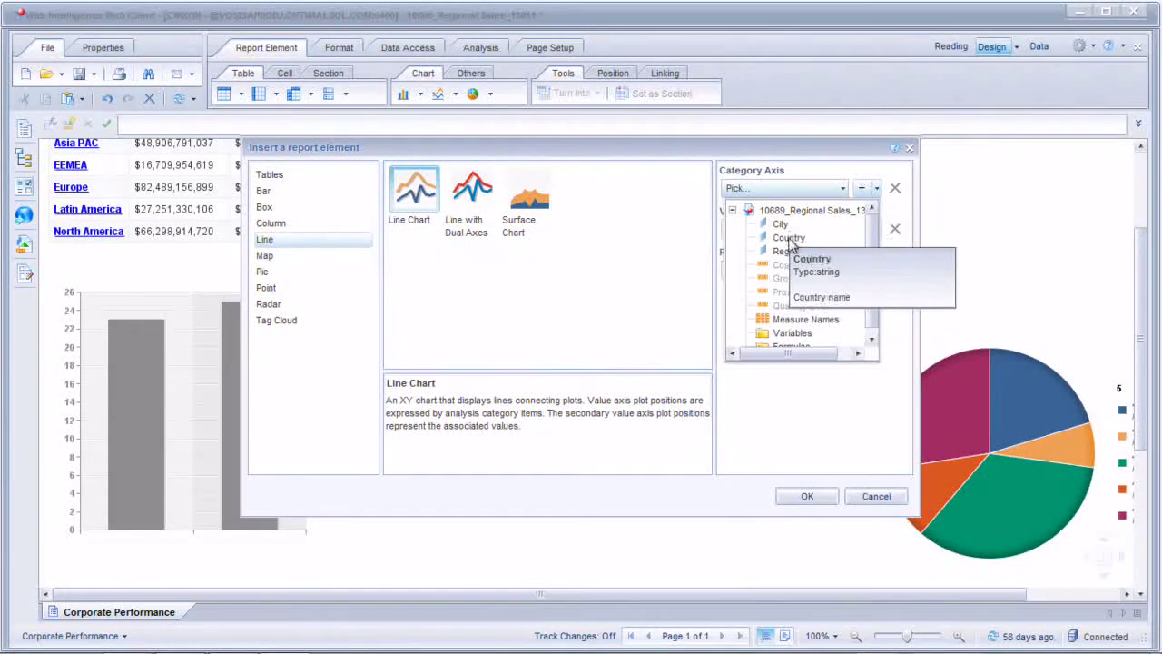
{"action": "left_click", "coordinate": [789, 254]}
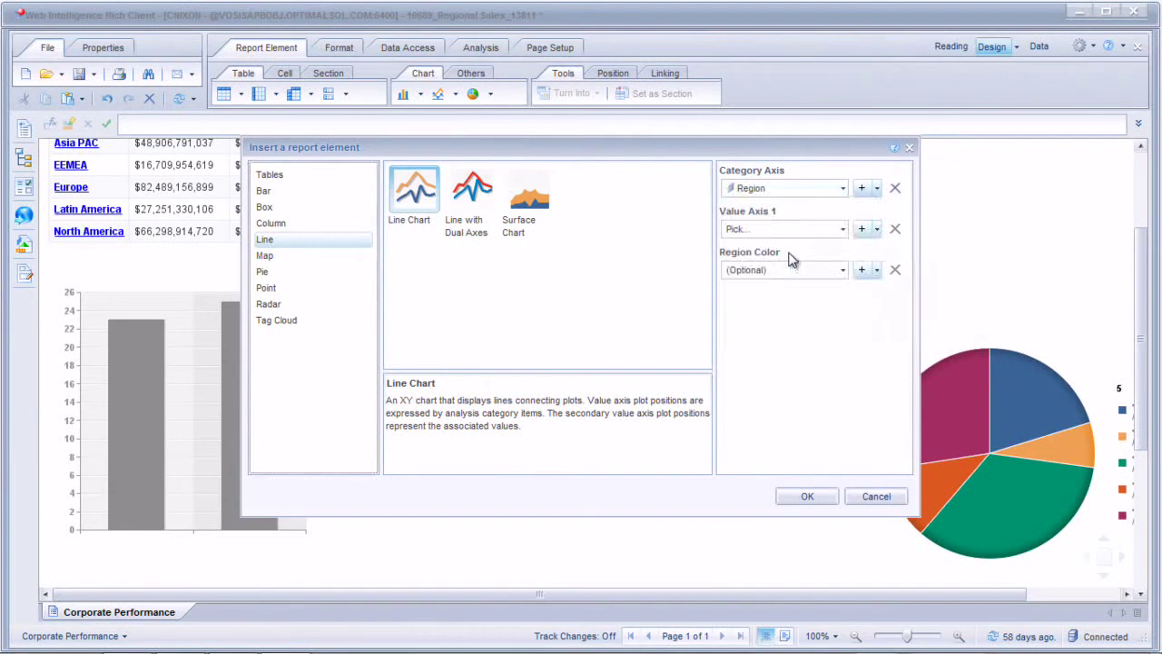
{"action": "left_click", "coordinate": [842, 230]}
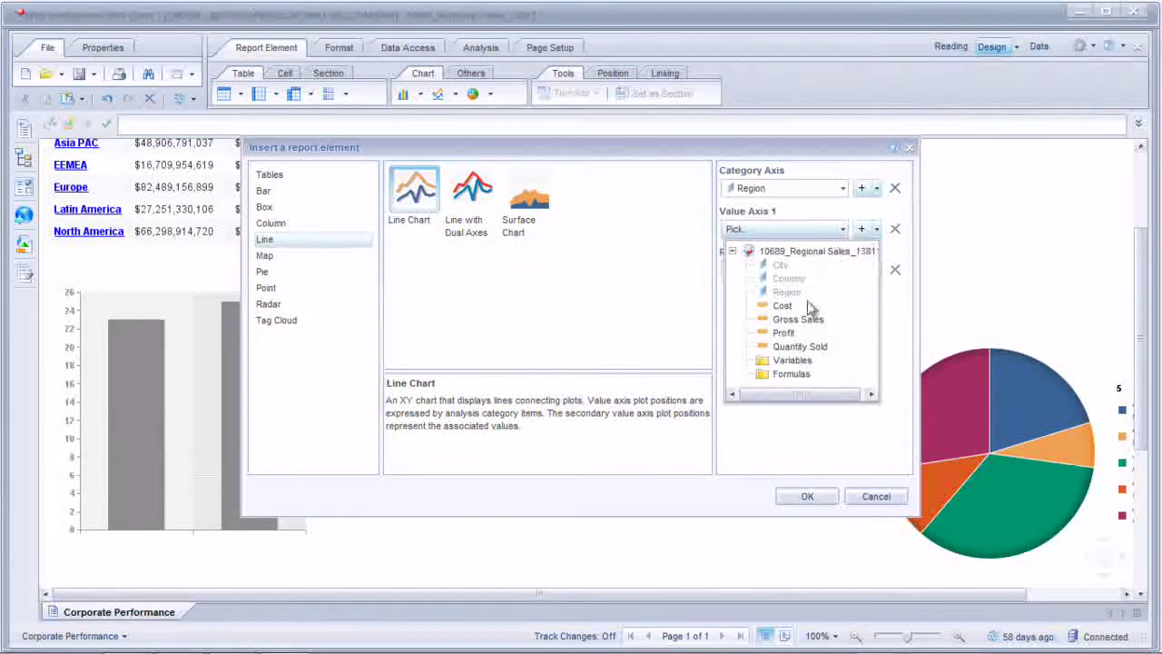
{"action": "left_click", "coordinate": [781, 333]}
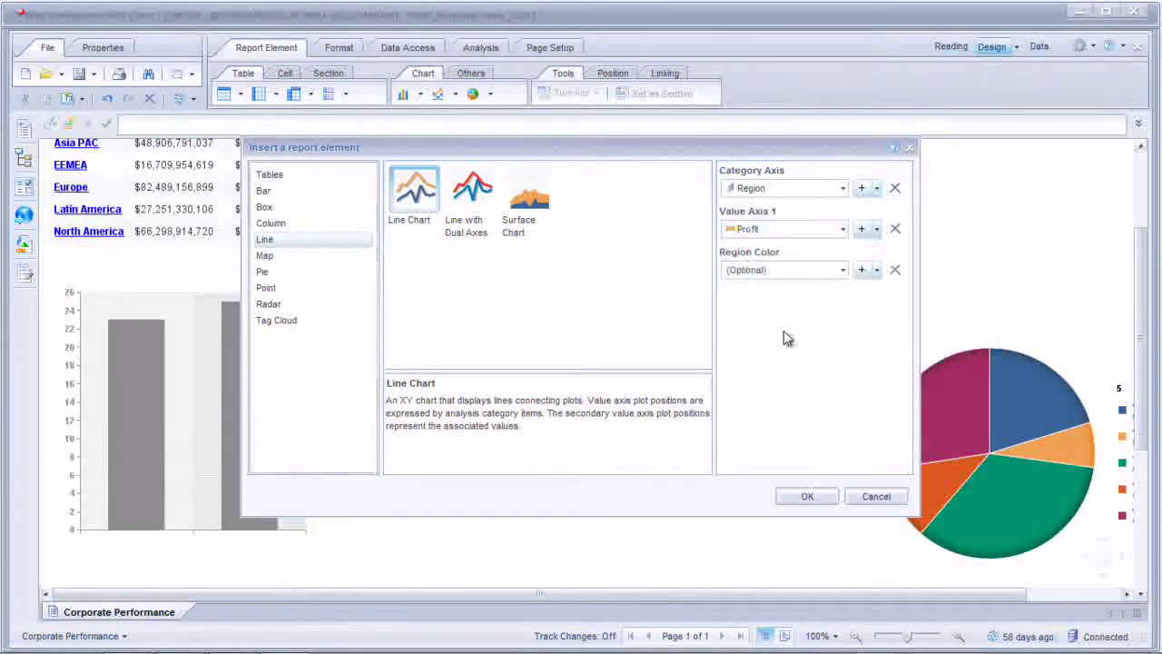
{"action": "left_click", "coordinate": [807, 497]}
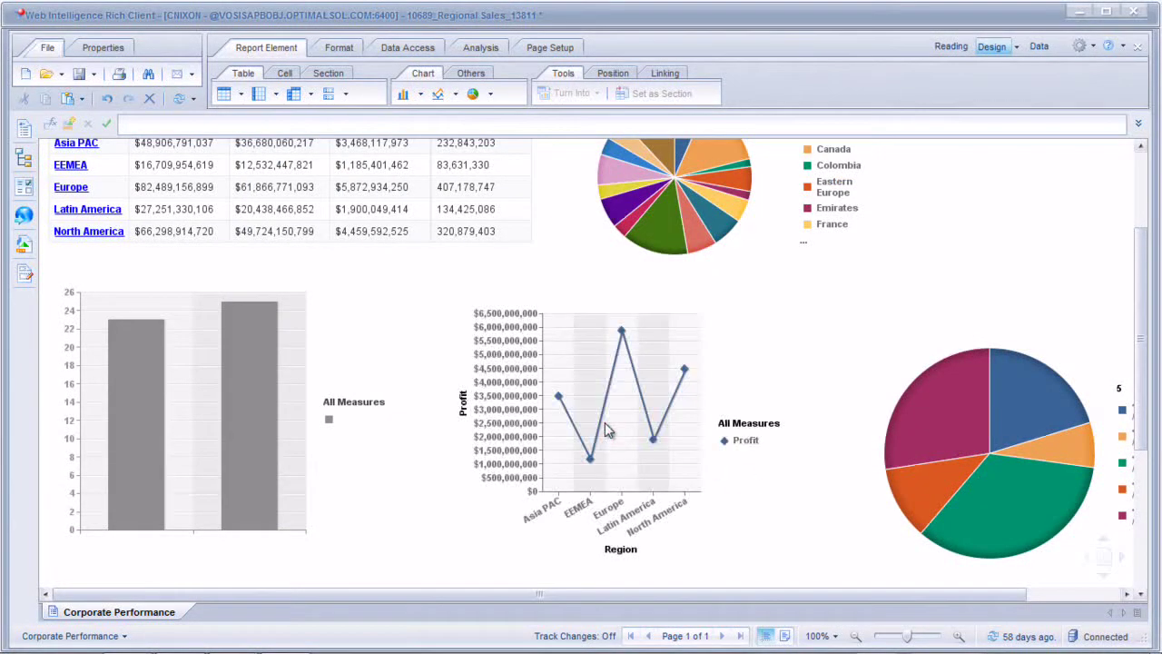
- Assign data to the empty column chart, with Region as the Category Axis and Profit as Value Axis 1
{"action": "left_click", "coordinate": [606, 426]}
{"action": "left_click", "coordinate": [320, 407]}
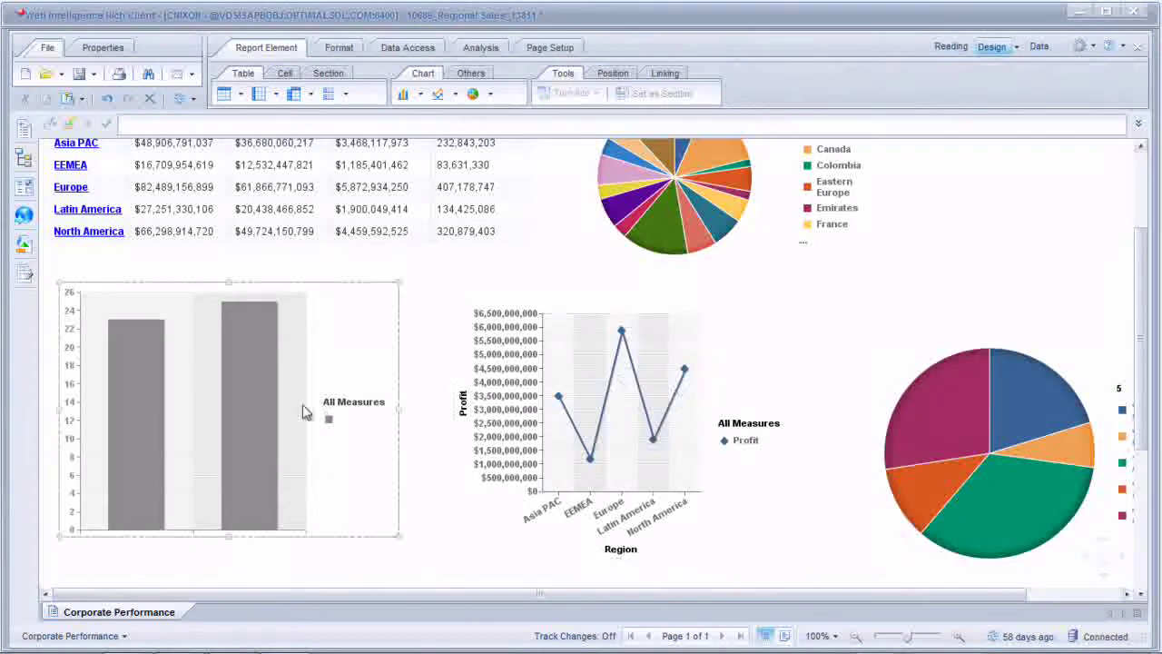
{"action": "right_click", "coordinate": [343, 330]}
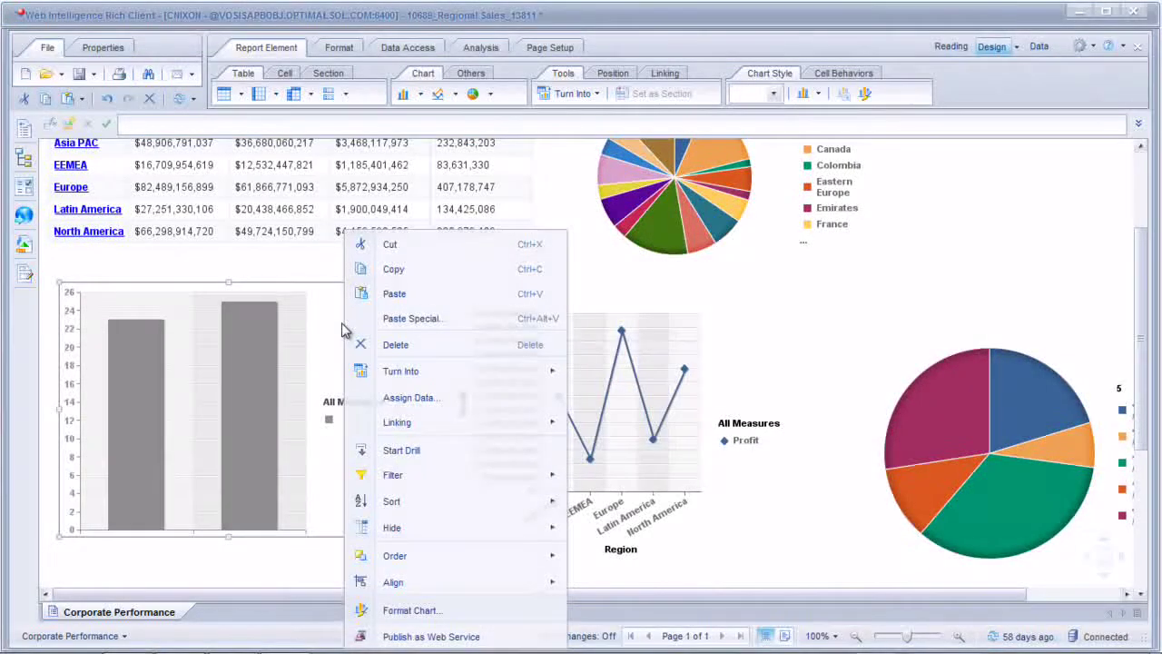
{"action": "left_click", "coordinate": [414, 397]}
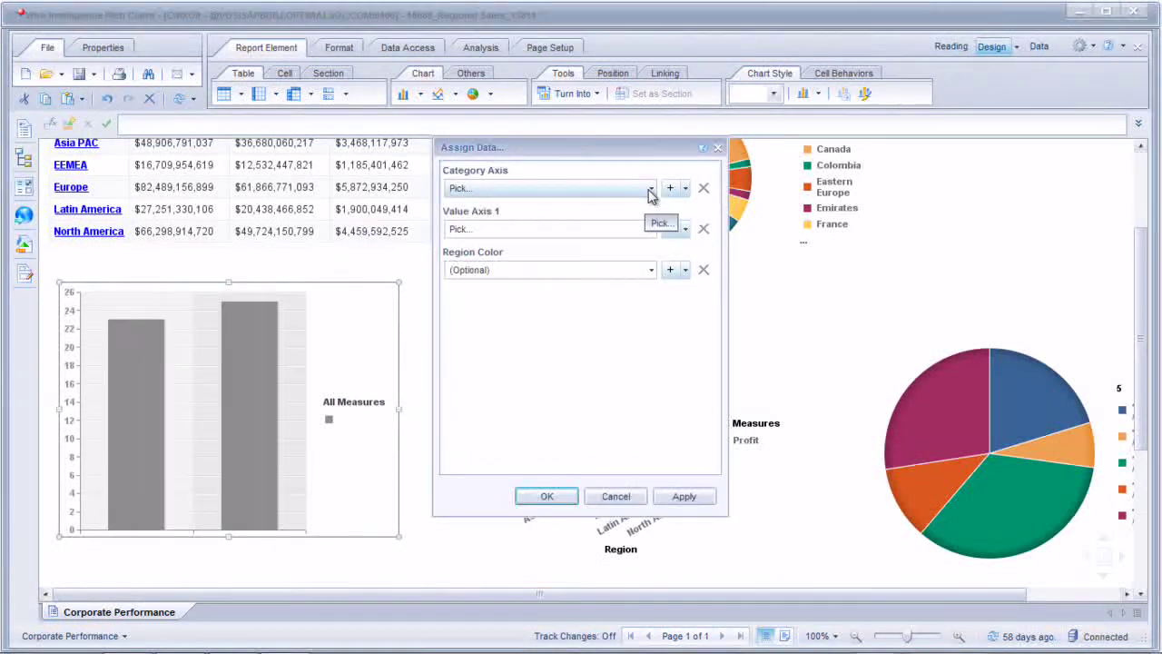
{"action": "left_click", "coordinate": [649, 189]}
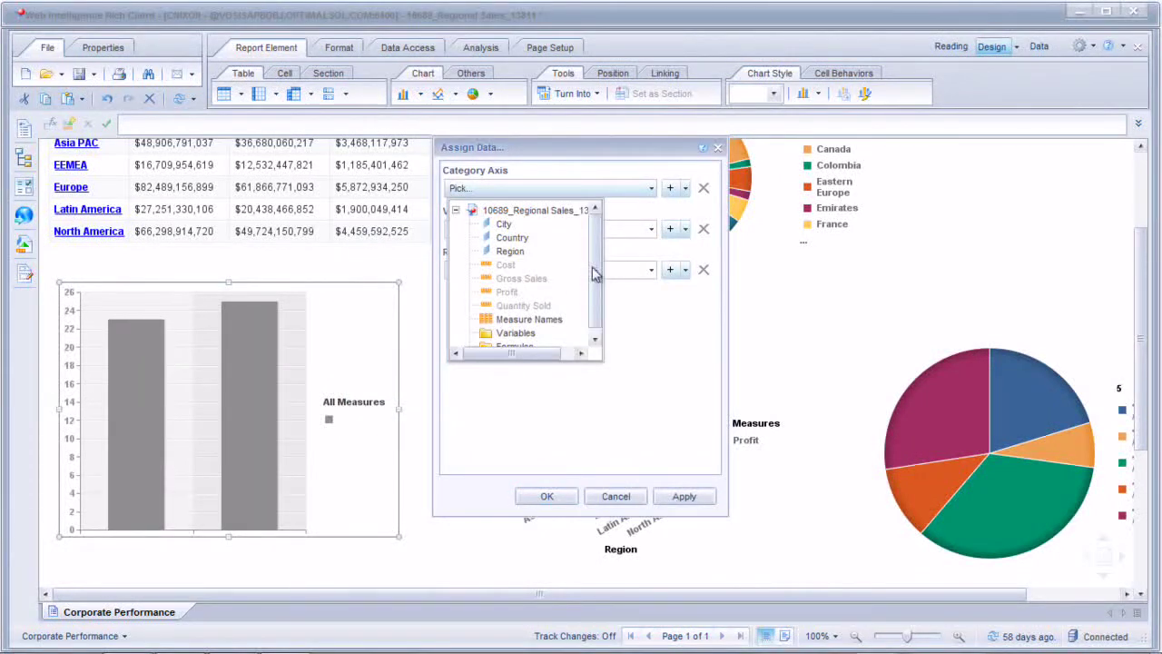
{"action": "left_click", "coordinate": [507, 252]}
{"action": "left_click", "coordinate": [650, 229]}
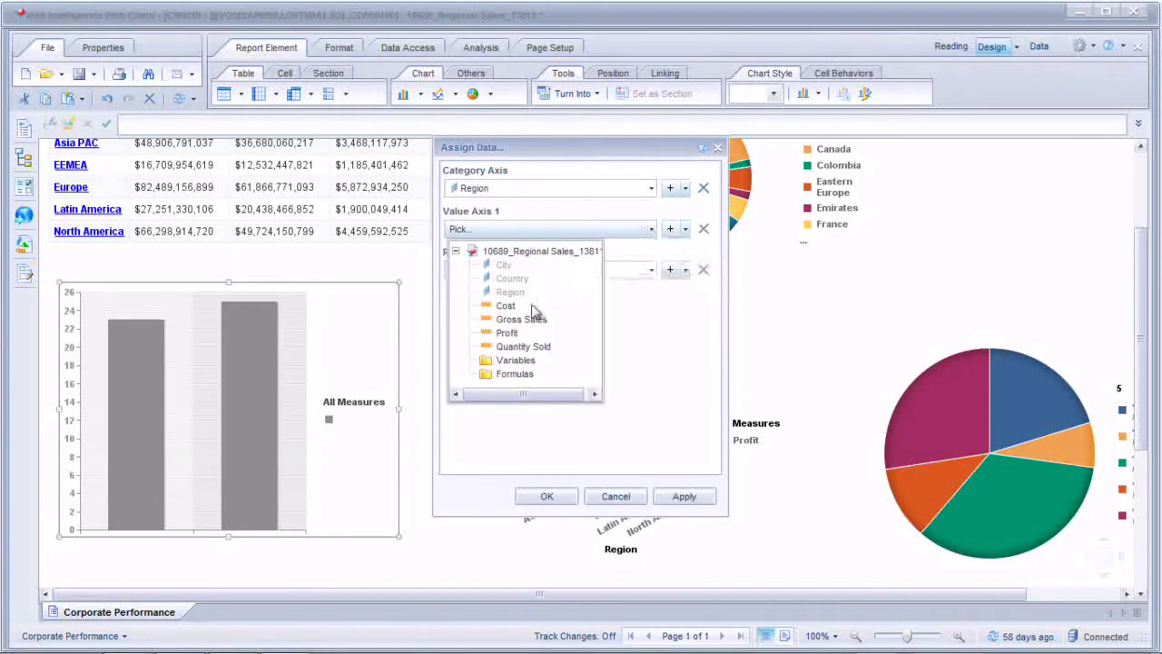
{"action": "left_click", "coordinate": [509, 333]}
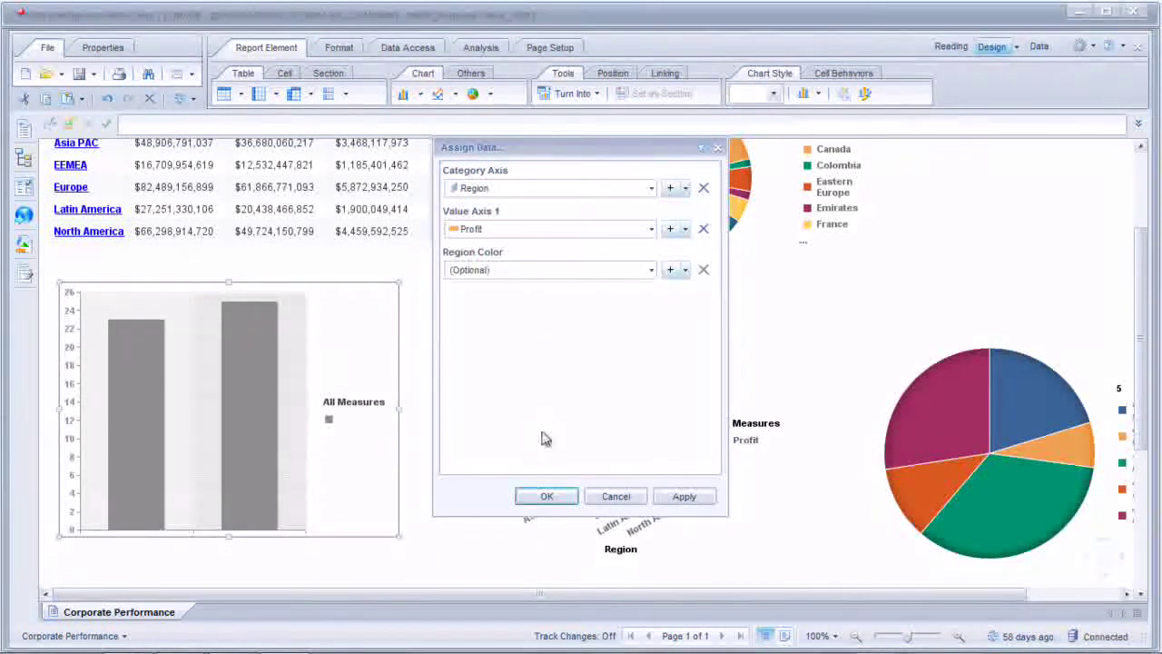
{"action": "left_click", "coordinate": [547, 497]}
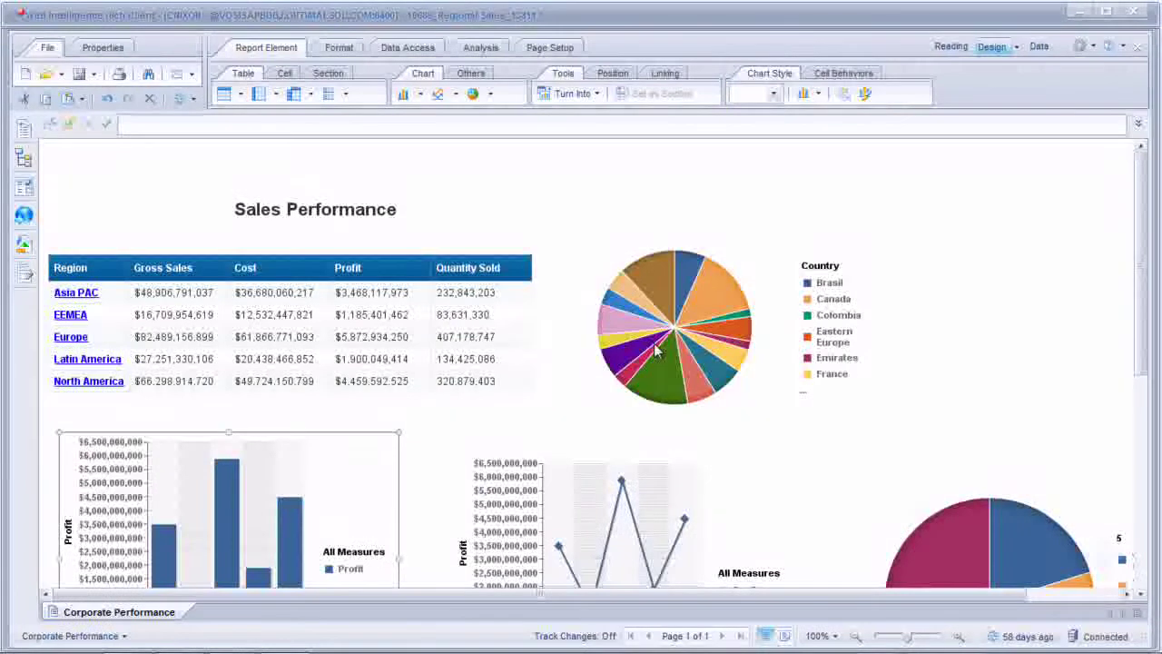
{"action": "scroll", "coordinate": [659, 340], "scroll_direction": "down", "scroll_amount": 3}
{"action": "scroll", "coordinate": [658, 335], "scroll_direction": "down", "scroll_amount": 2}
{"action": "left_click", "coordinate": [654, 324]}
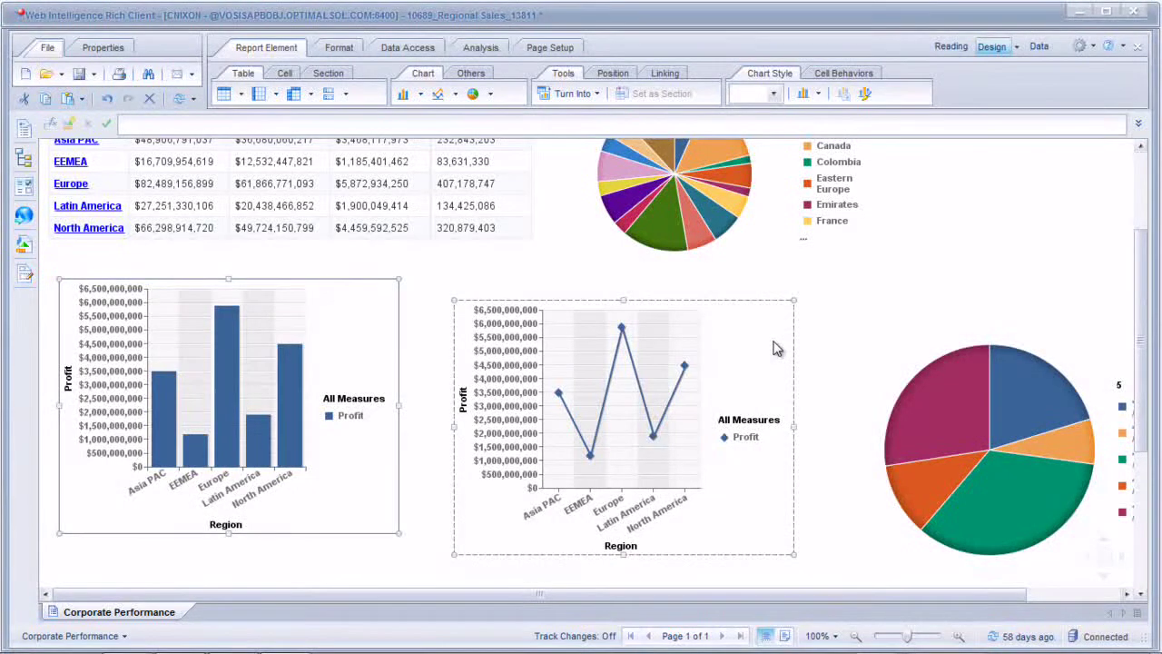
{"action": "left_click", "coordinate": [803, 328]}
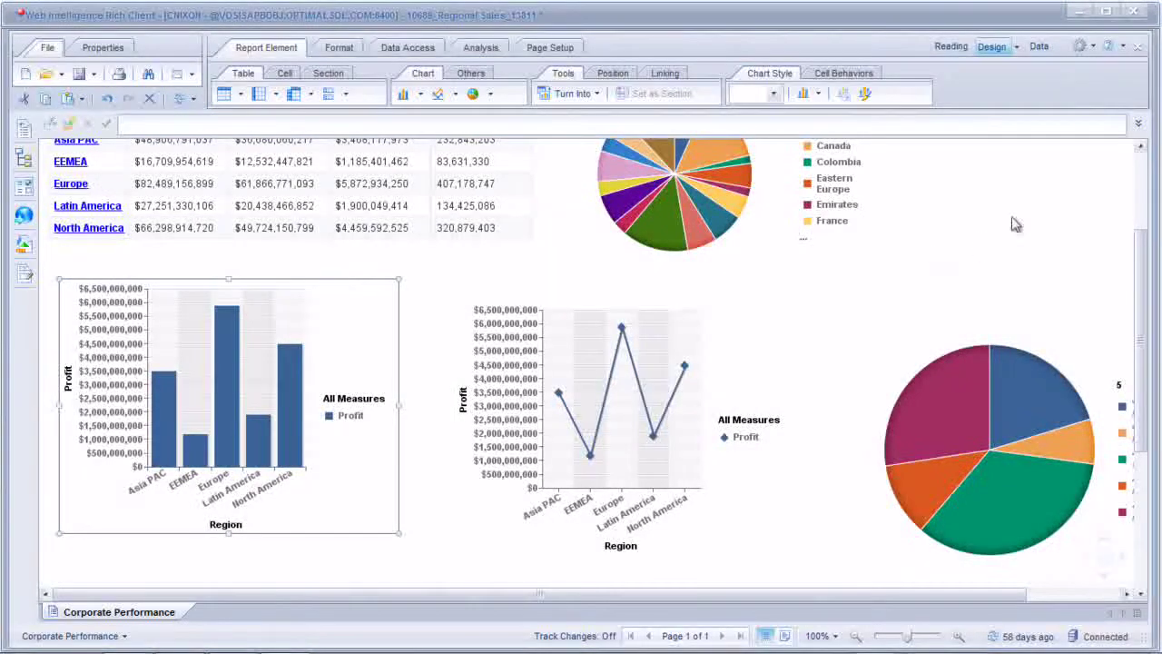
- Switch the report design to Structure Only and look over the column, line and pie charts across the page
{"action": "left_click", "coordinate": [1019, 47]}
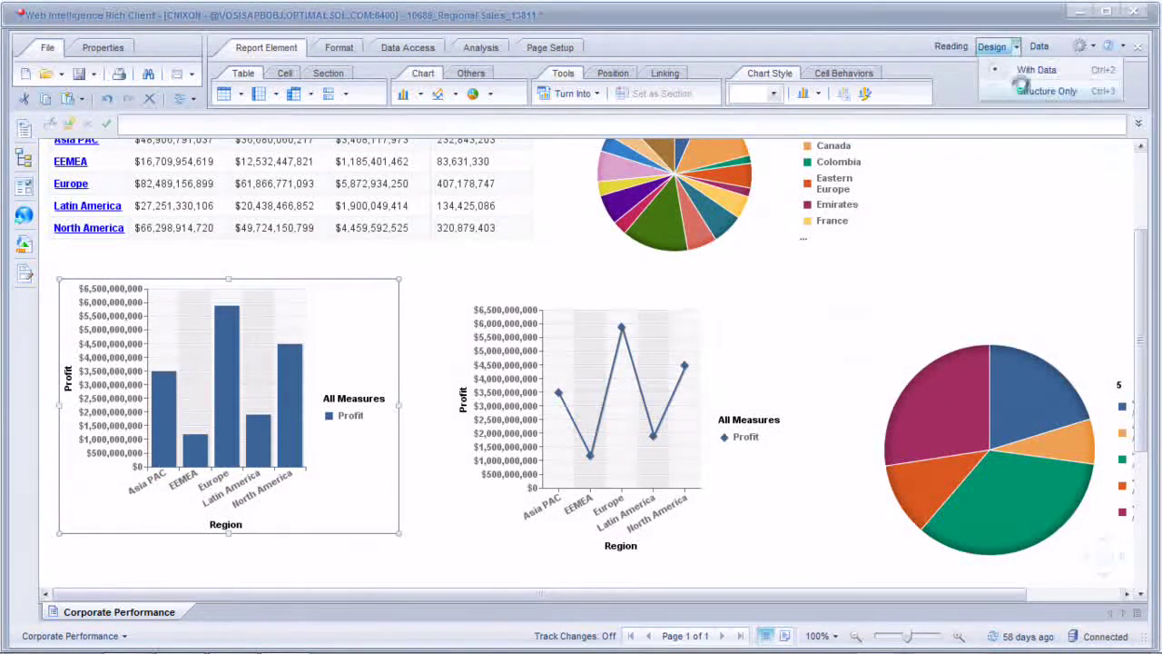
{"action": "left_click", "coordinate": [1024, 91]}
{"action": "left_click_drag", "start_coordinate": [748, 597], "coordinate": [880, 575]}
{"action": "left_click", "coordinate": [384, 127]}
{"action": "left_click", "coordinate": [650, 465]}
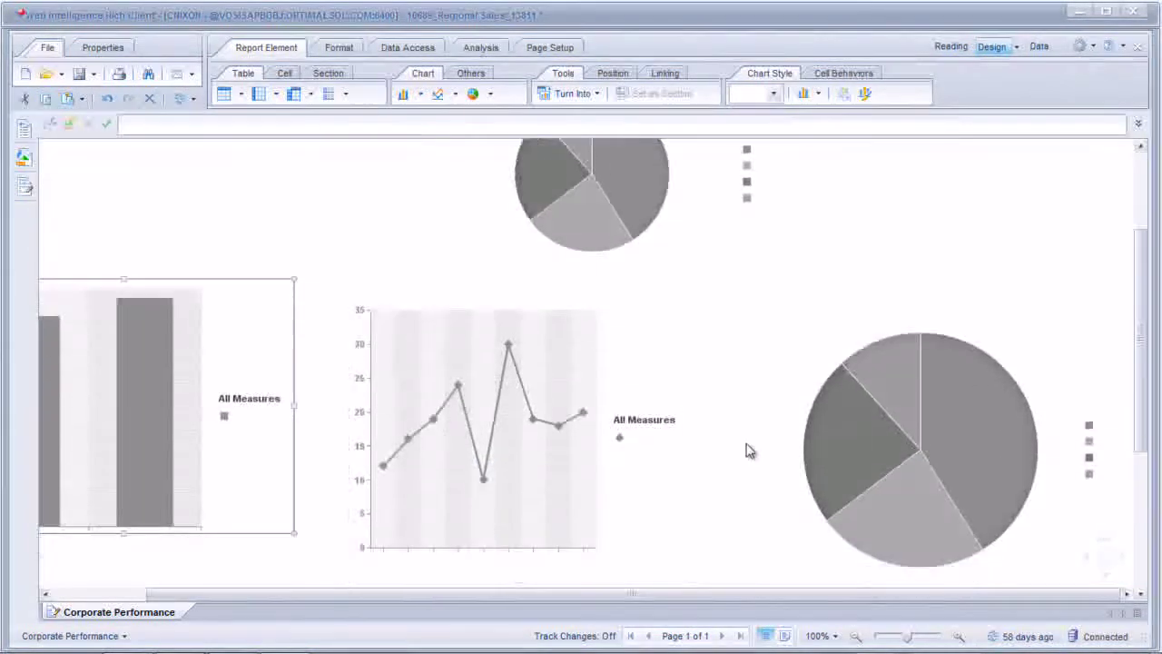
{"action": "left_click", "coordinate": [771, 520]}
{"action": "left_click_drag", "start_coordinate": [759, 592], "coordinate": [583, 592]}
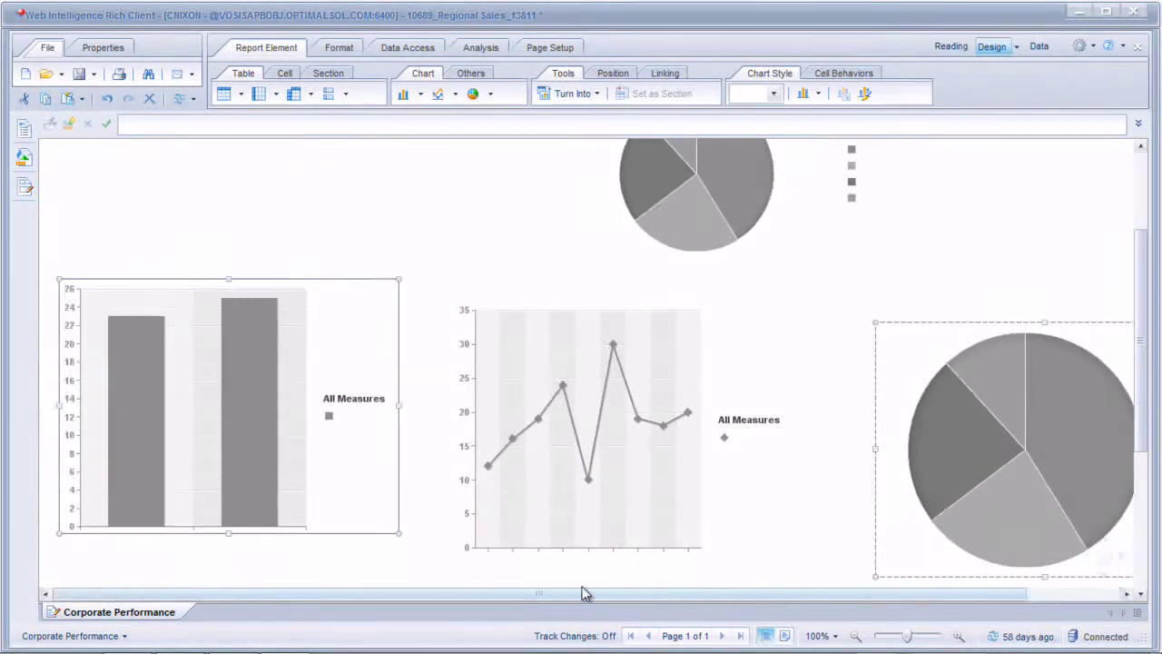